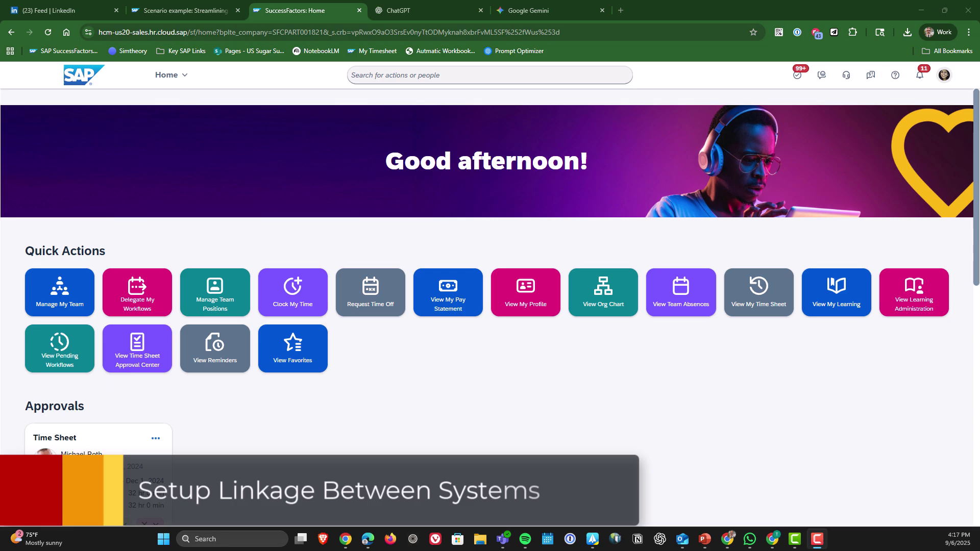
Open the Configuration Transport Center from the action search and continue with copying configurations only.
{"action": "left_click", "coordinate": [350, 77]}
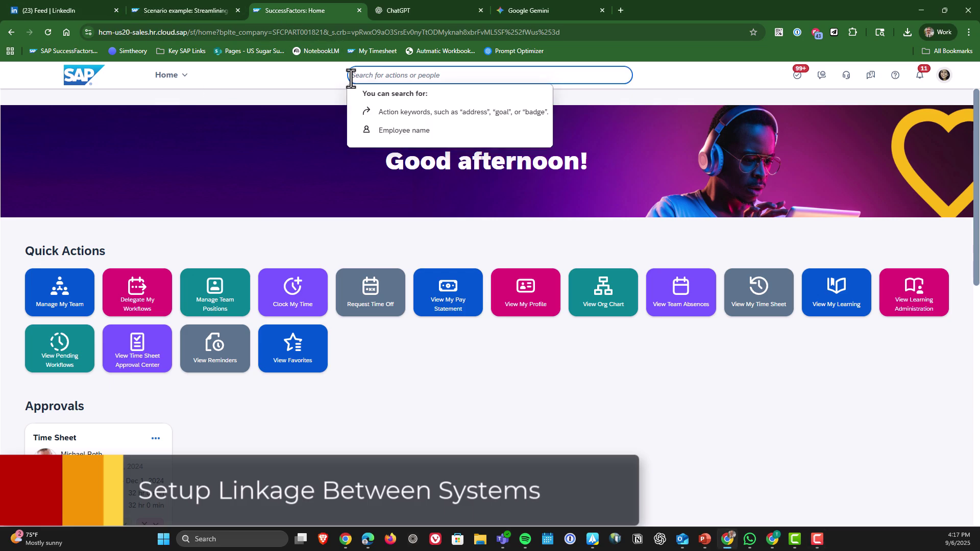
{"action": "type", "text": "configuration "}
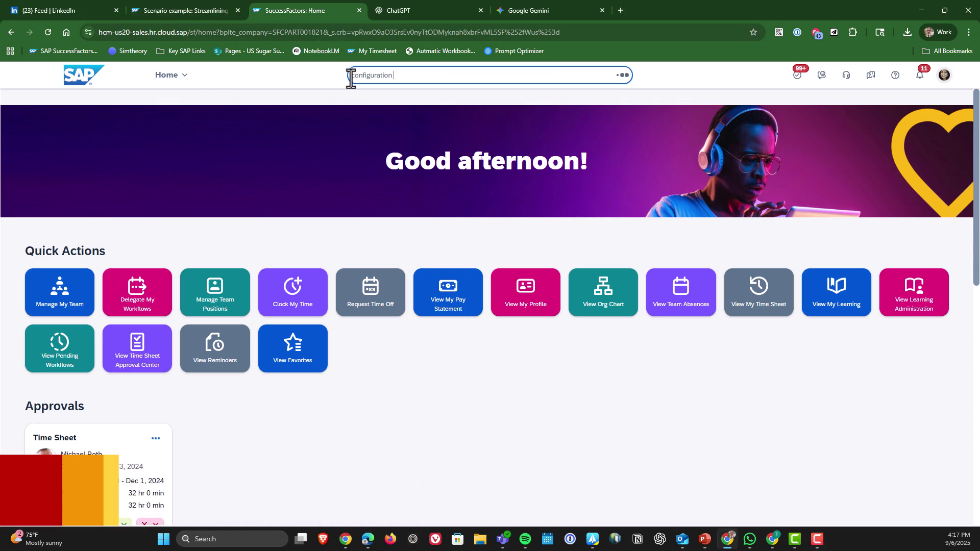
{"action": "type", "text": "transport"}
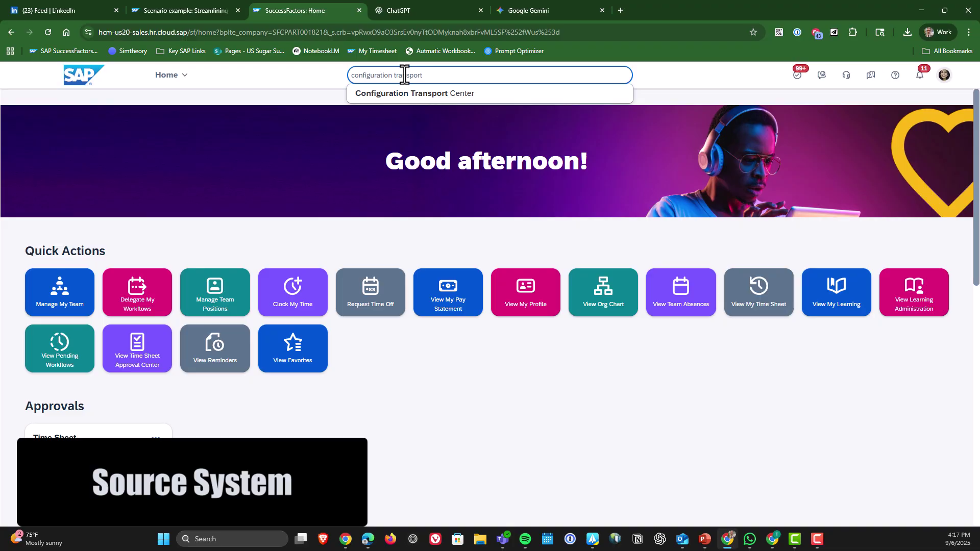
{"action": "left_click", "coordinate": [407, 94]}
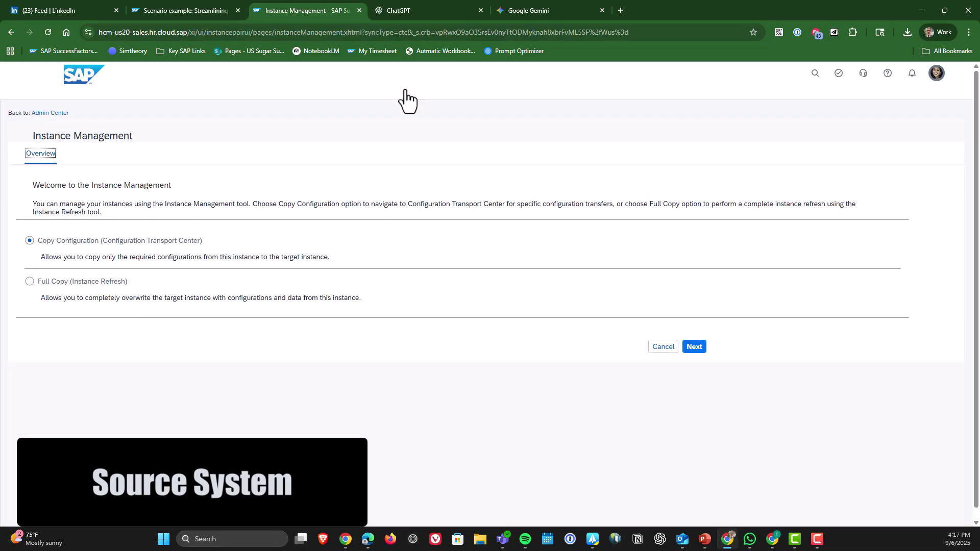
{"action": "left_click", "coordinate": [699, 338]}
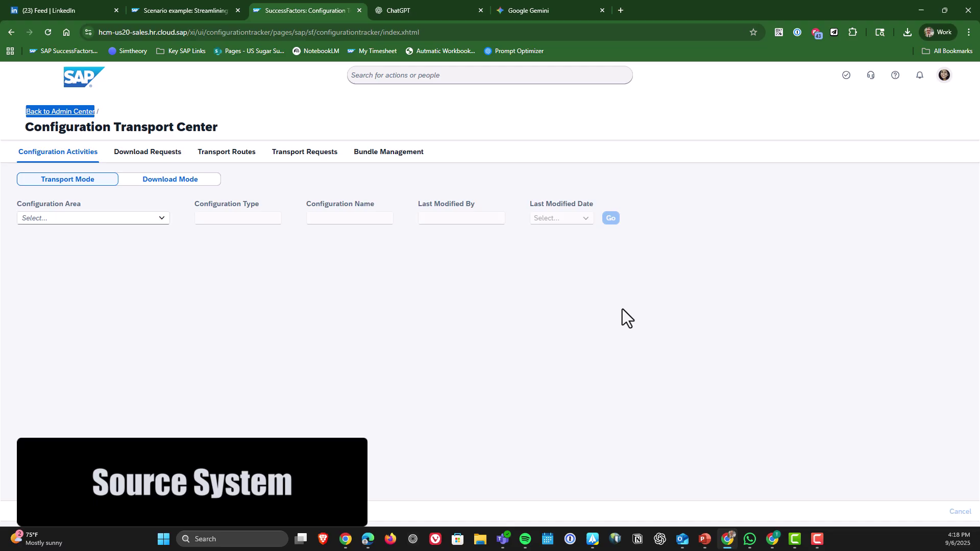
Add a new DC68 Salesdemo target pair under Transport Routes and generate its authentication token.
{"action": "left_click", "coordinate": [238, 148]}
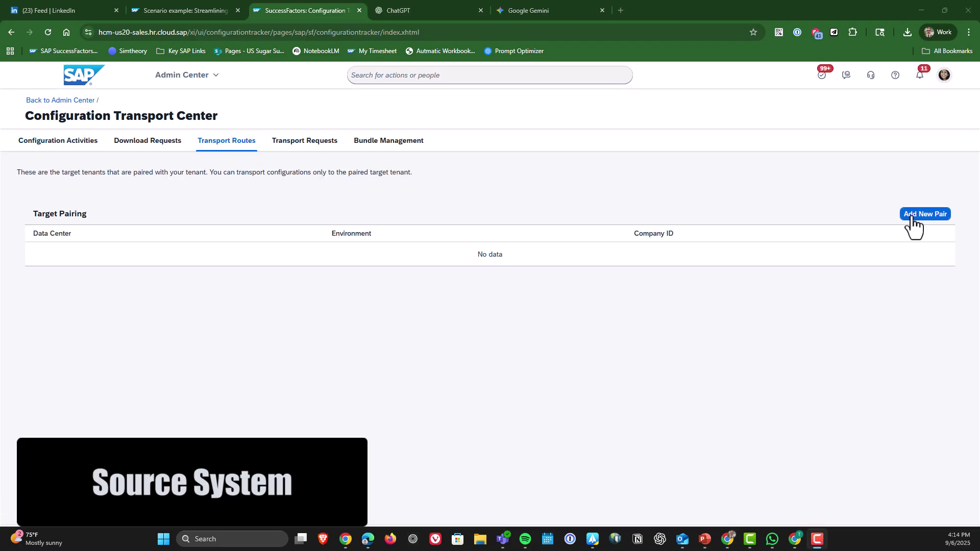
{"action": "left_click", "coordinate": [911, 219]}
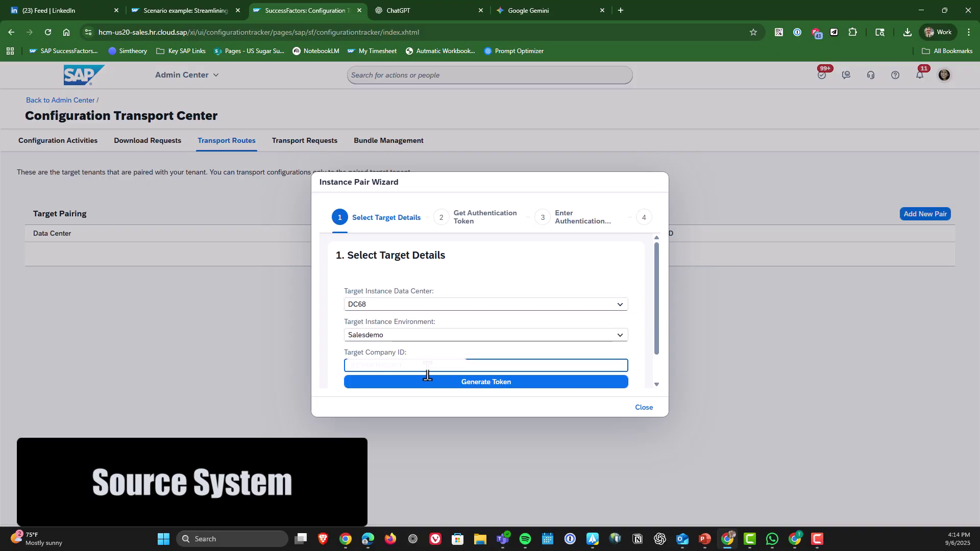
{"action": "left_click", "coordinate": [436, 386]}
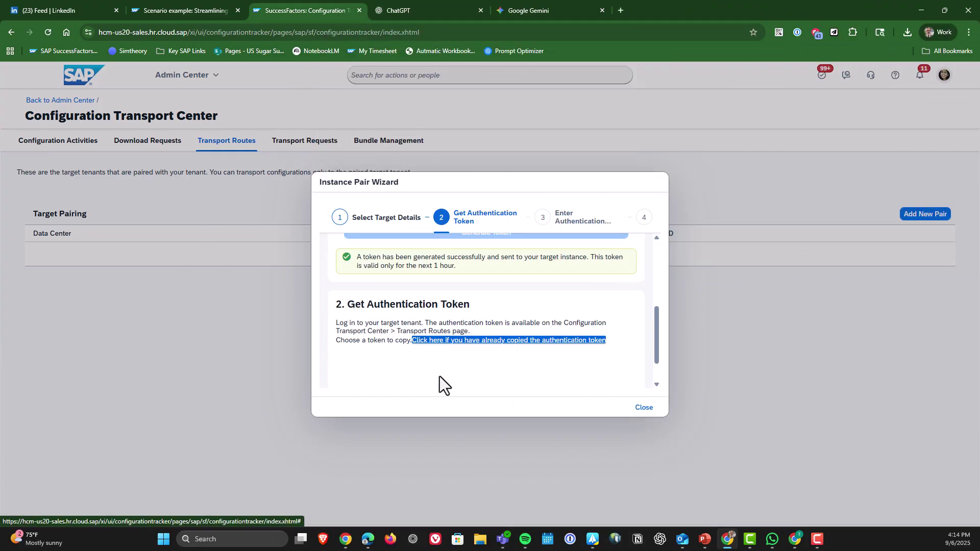
{"action": "left_click", "coordinate": [434, 395]}
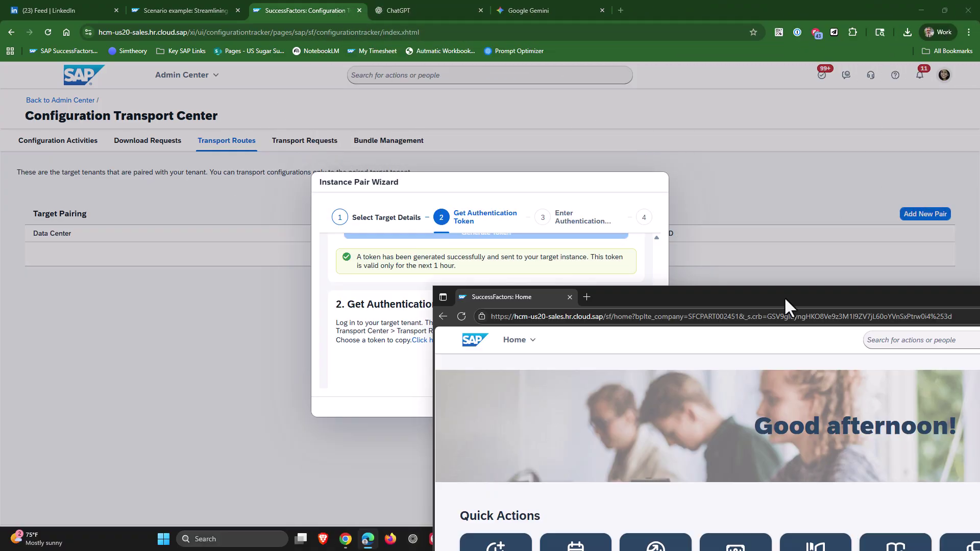
On the maximized target system, open Transport Routes in Configuration Transport Center and copy the pending token.
{"action": "left_click_drag", "start_coordinate": [782, 306], "coordinate": [403, 158]}
{"action": "double_click", "coordinate": [403, 157]}
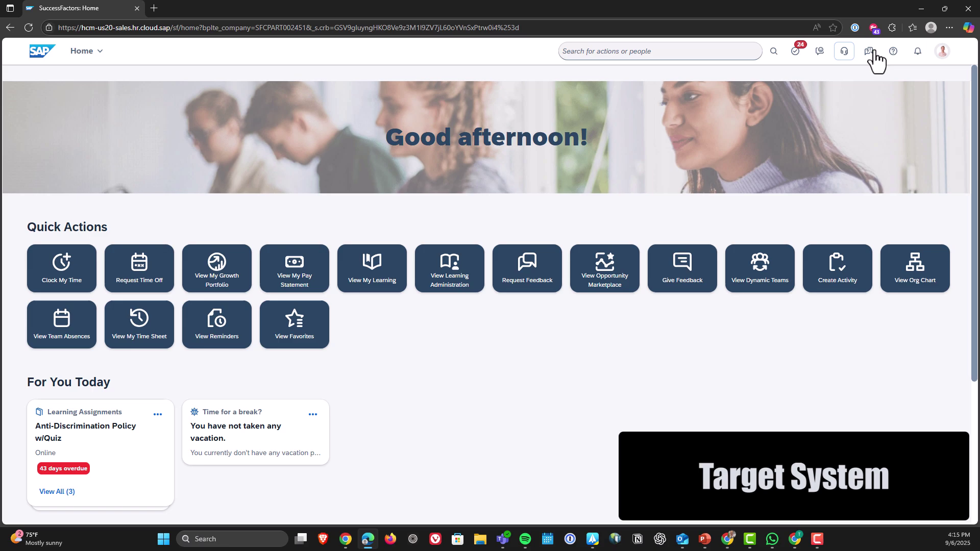
{"action": "left_click", "coordinate": [617, 49]}
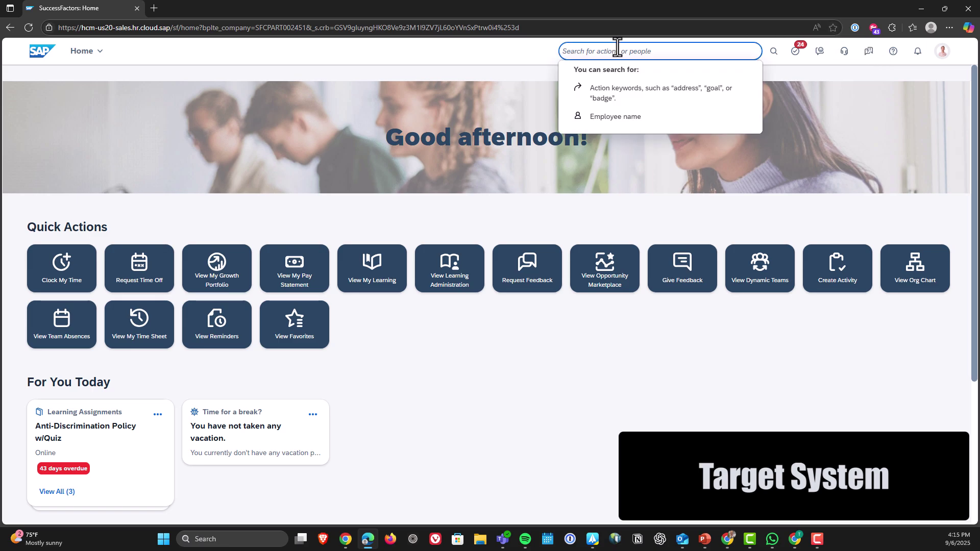
{"action": "type", "text": "tra"}
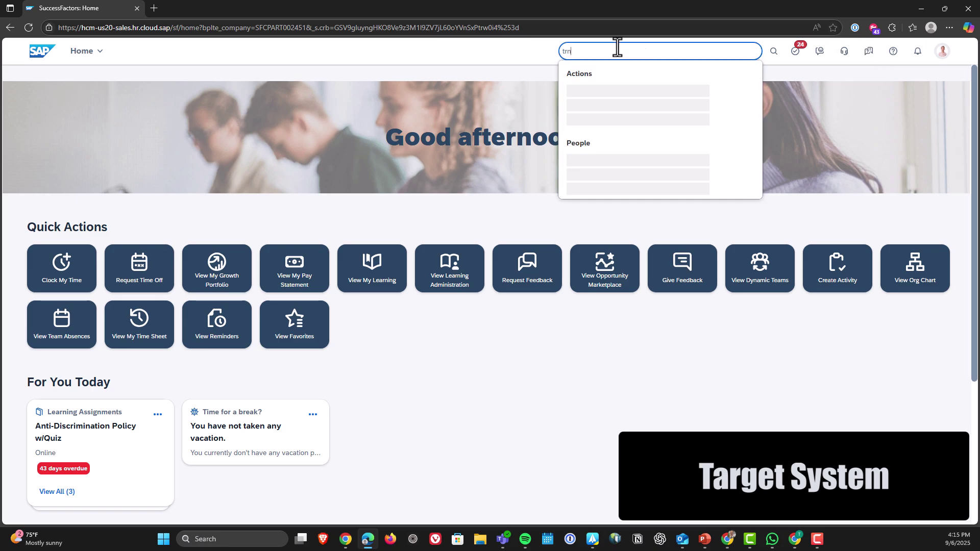
{"action": "type", "text": "nsport c"}
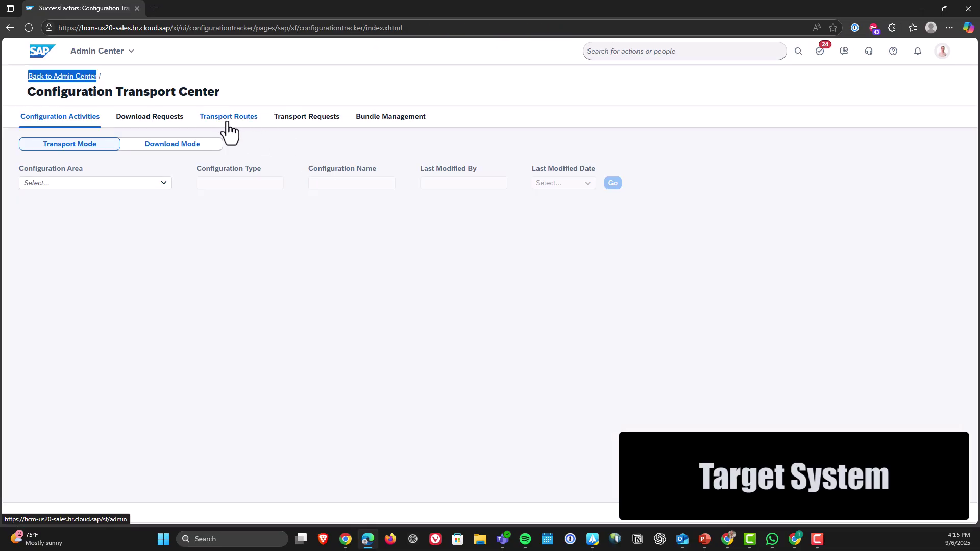
{"action": "left_click", "coordinate": [218, 119]}
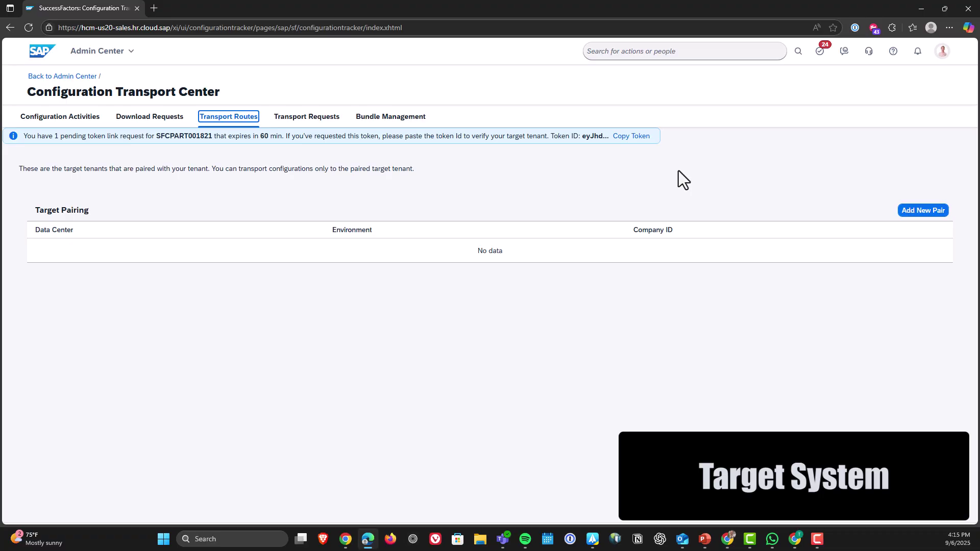
{"action": "left_click", "coordinate": [621, 145]}
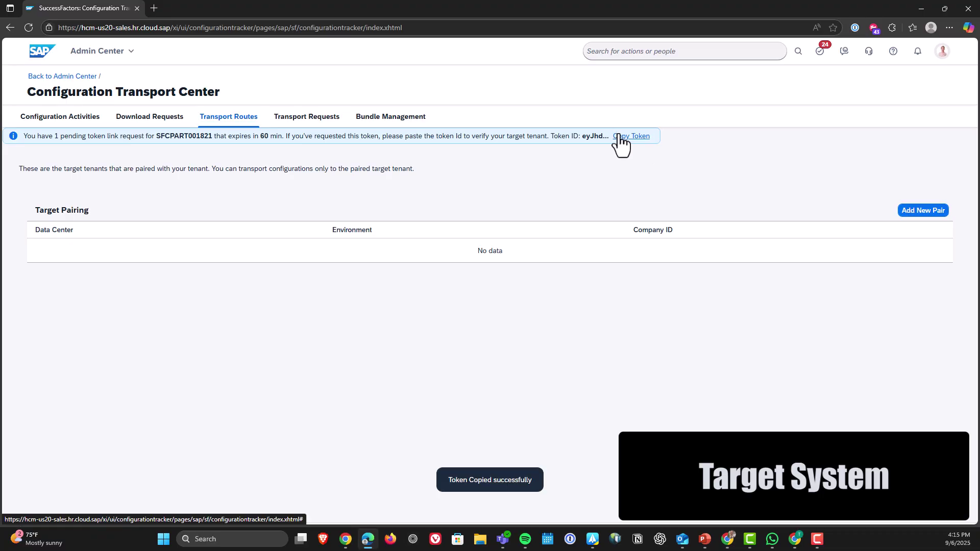
Minimize the target window, validate the copied token in the pairing wizard, and close it.
{"action": "left_click_drag", "start_coordinate": [616, 4], "coordinate": [214, 186]}
{"action": "key", "text": "super+Down"}
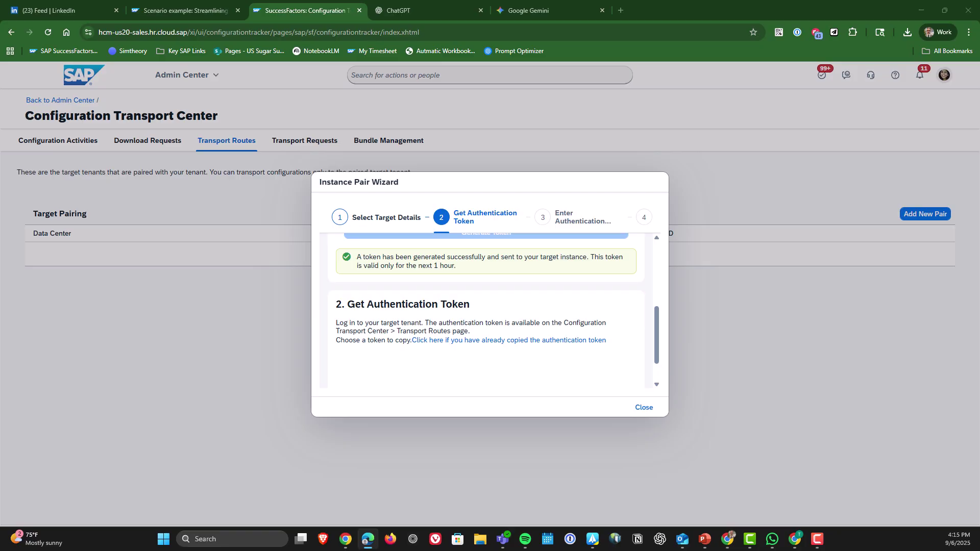
{"action": "left_click", "coordinate": [483, 341]}
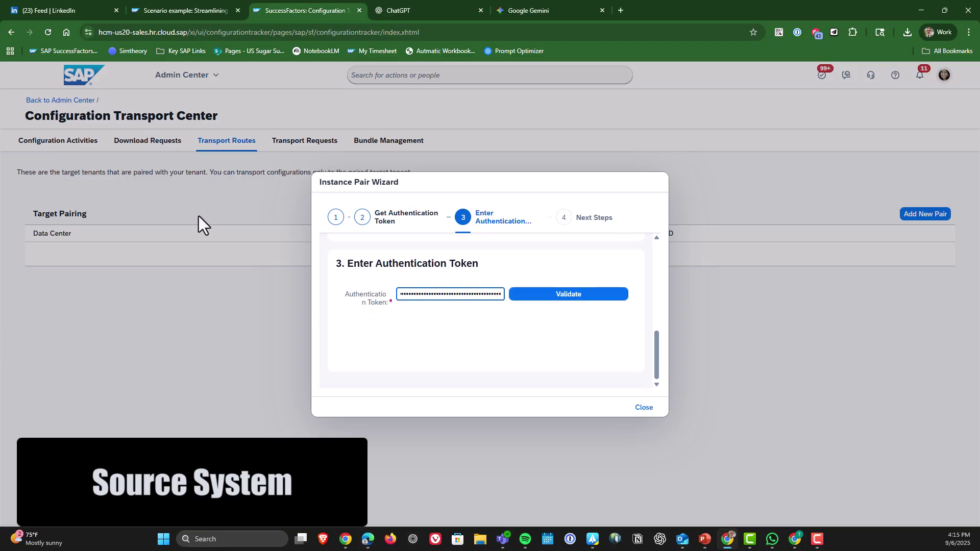
{"action": "left_click", "coordinate": [582, 297]}
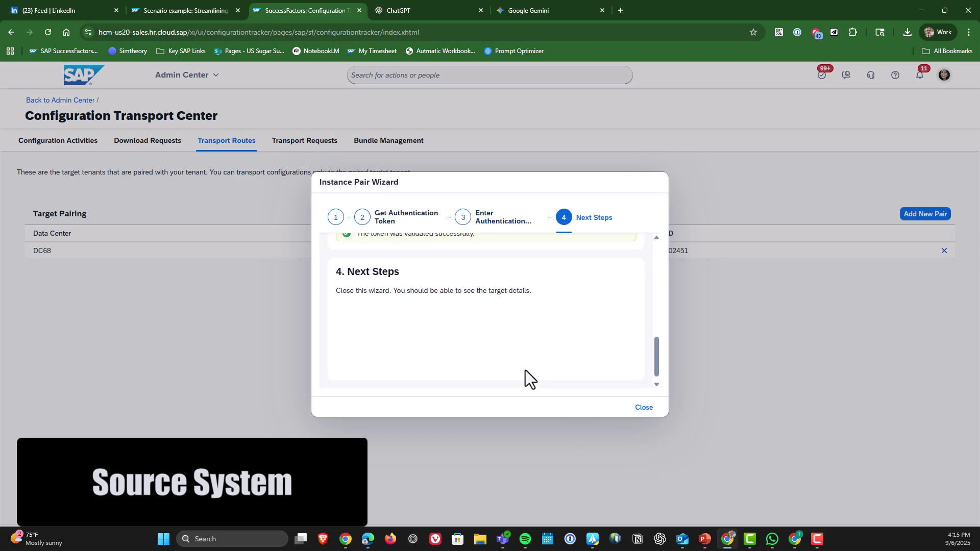
{"action": "left_click", "coordinate": [642, 407]}
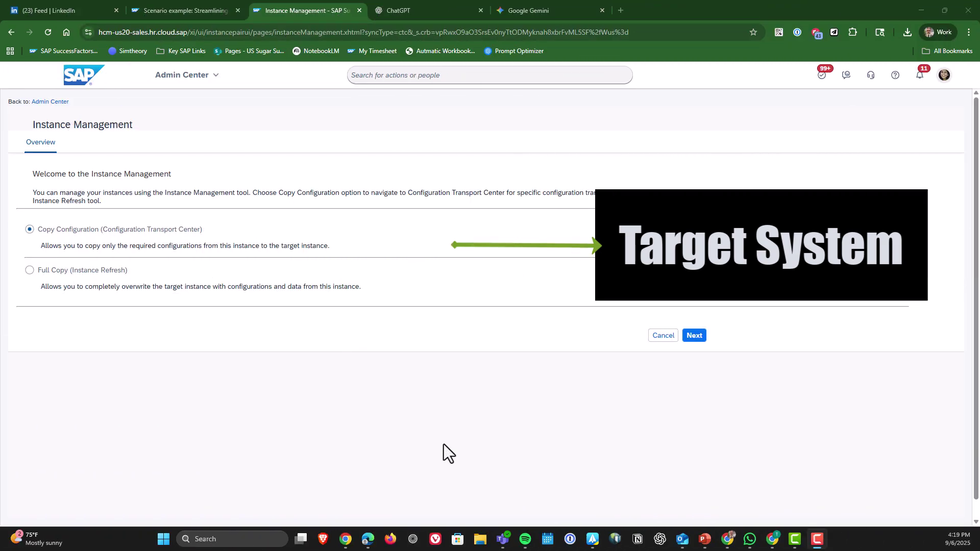
Filter the Configuration Transport Center to Platform Rule items modified in the last 7 days.
{"action": "left_click", "coordinate": [704, 338]}
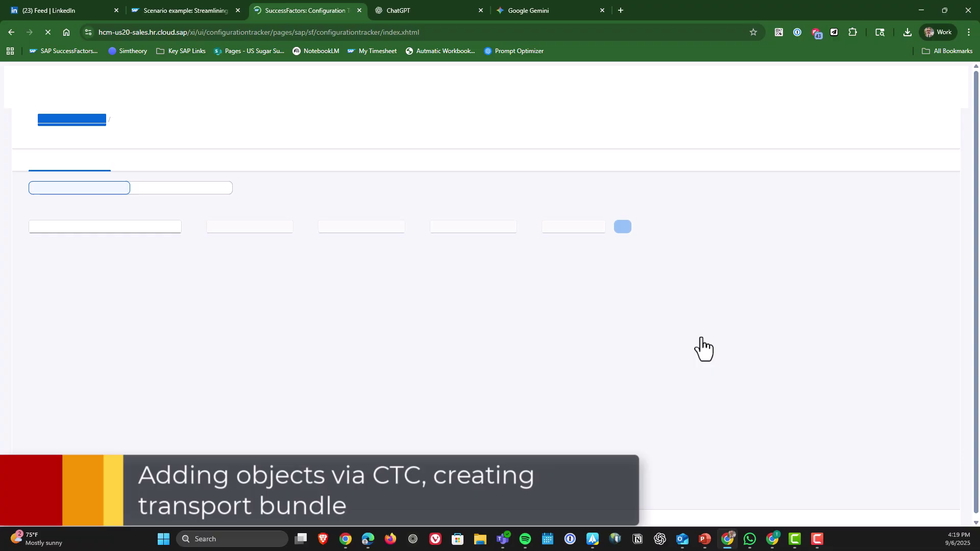
{"action": "left_click", "coordinate": [598, 337]}
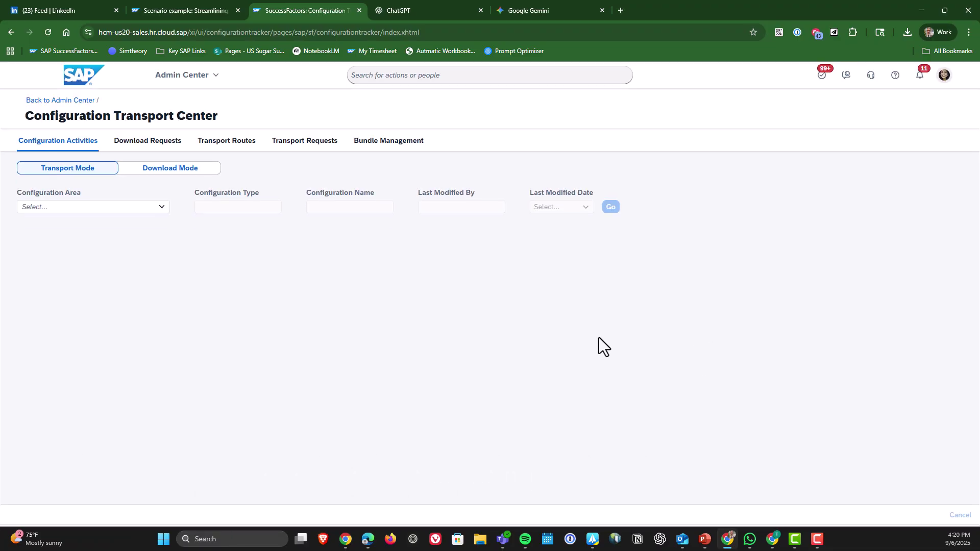
{"action": "left_click", "coordinate": [91, 207]}
{"action": "left_click", "coordinate": [39, 308]}
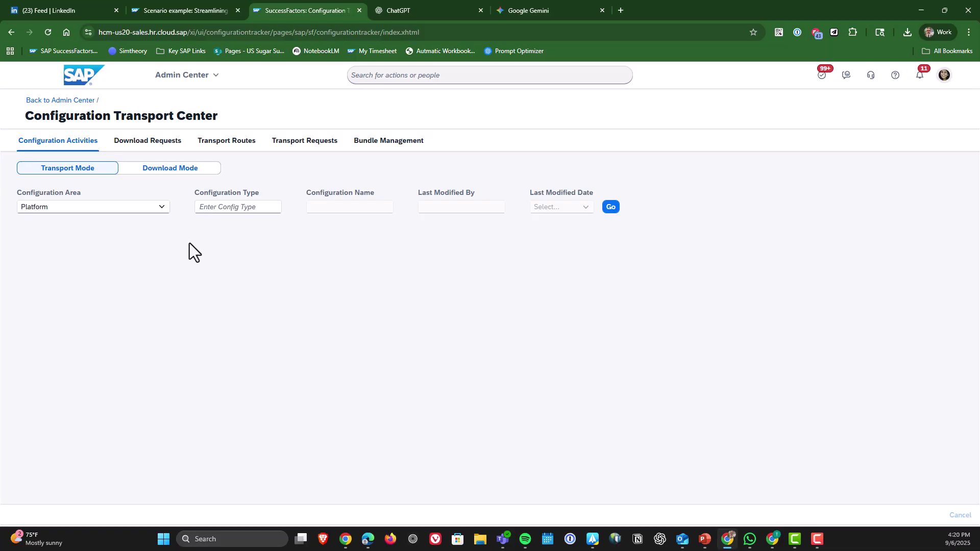
{"action": "left_click", "coordinate": [207, 207]}
{"action": "type", "text": "rule"}
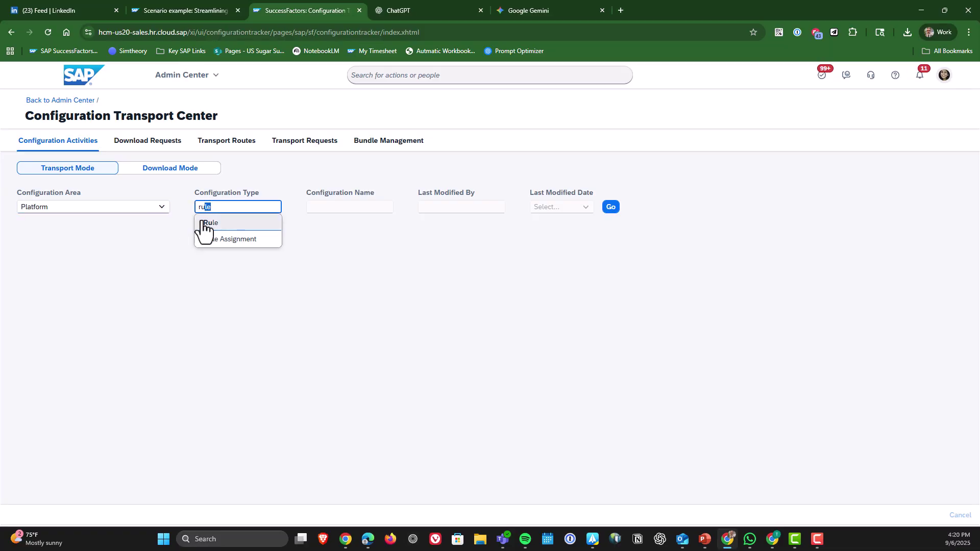
{"action": "left_click", "coordinate": [208, 223]}
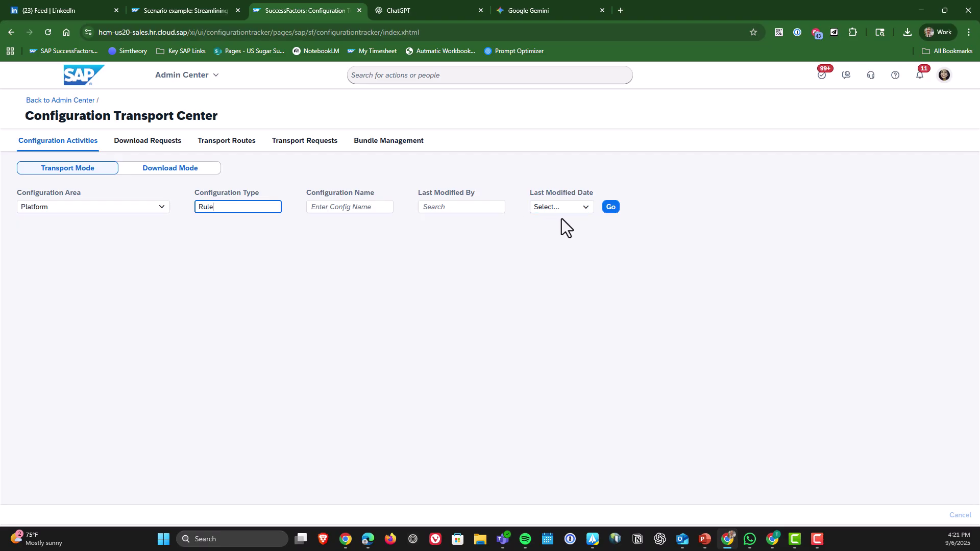
{"action": "left_click", "coordinate": [583, 208]}
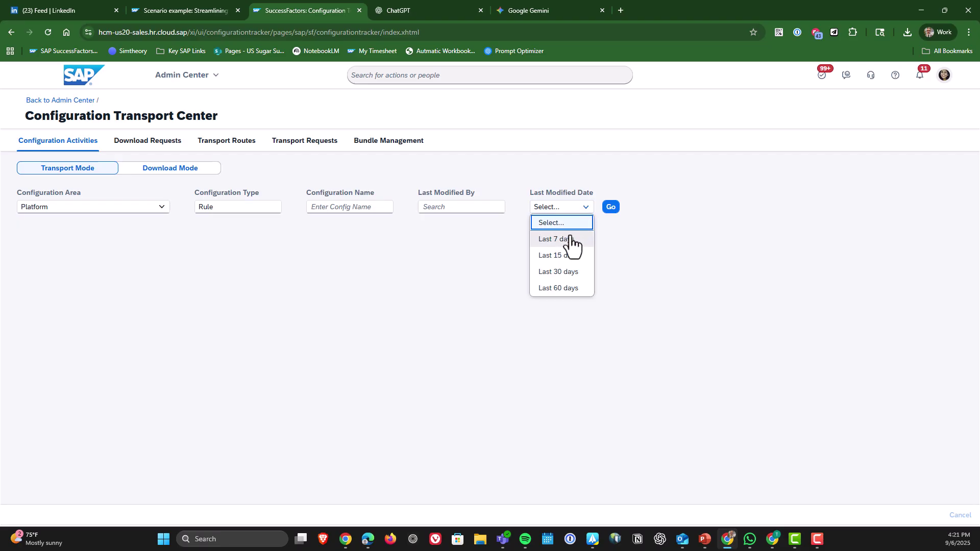
{"action": "left_click", "coordinate": [570, 240]}
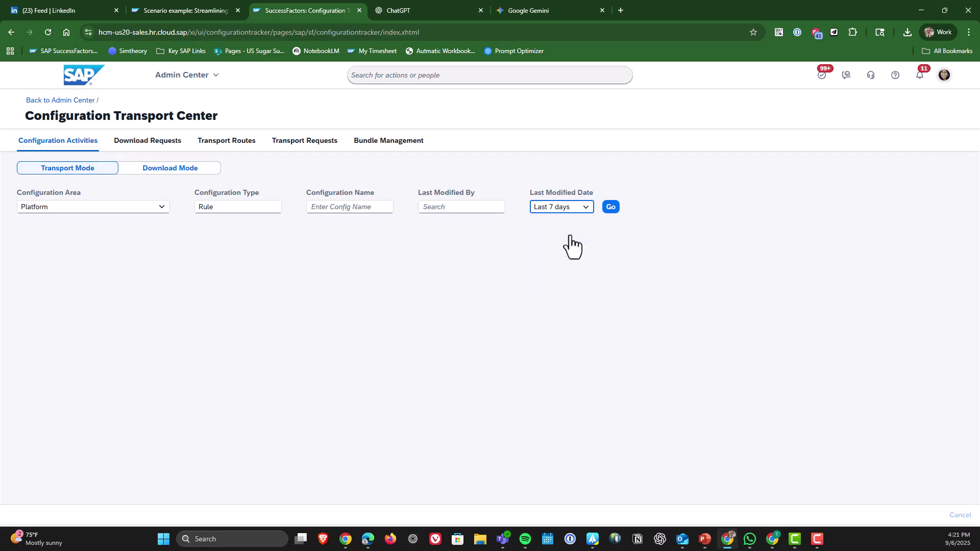
{"action": "left_click", "coordinate": [611, 209]}
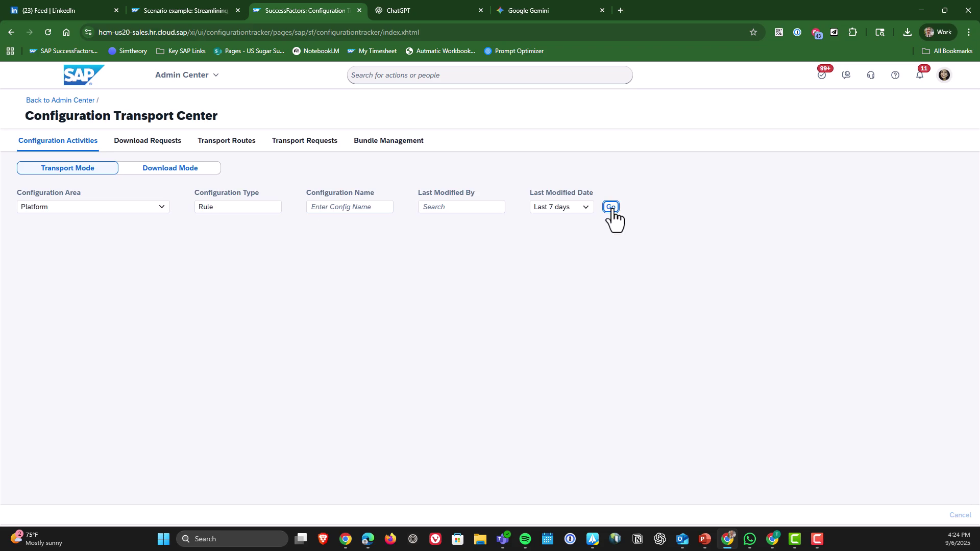
Load the matching Rule configurations and tick the Job_even_derivation rule.
{"action": "left_click", "coordinate": [610, 207]}
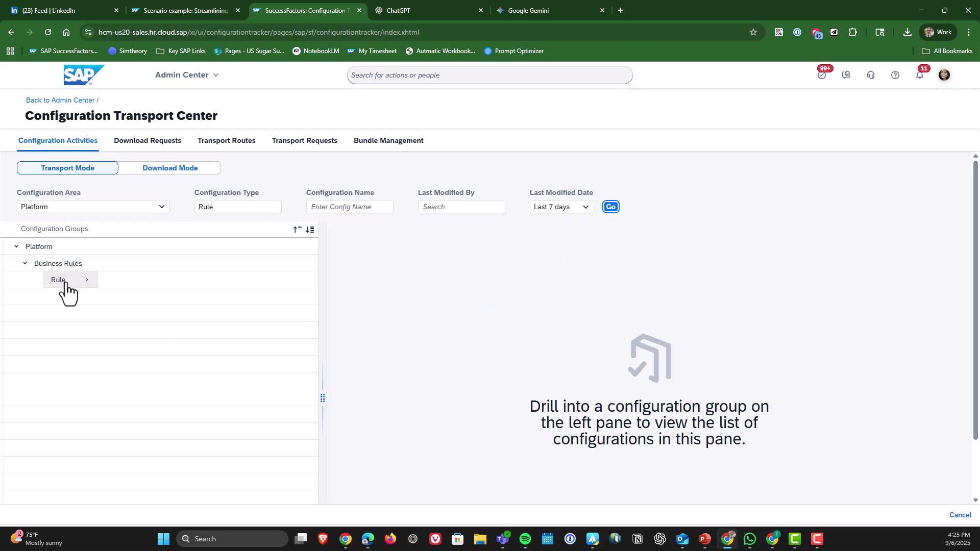
{"action": "left_click", "coordinate": [65, 281]}
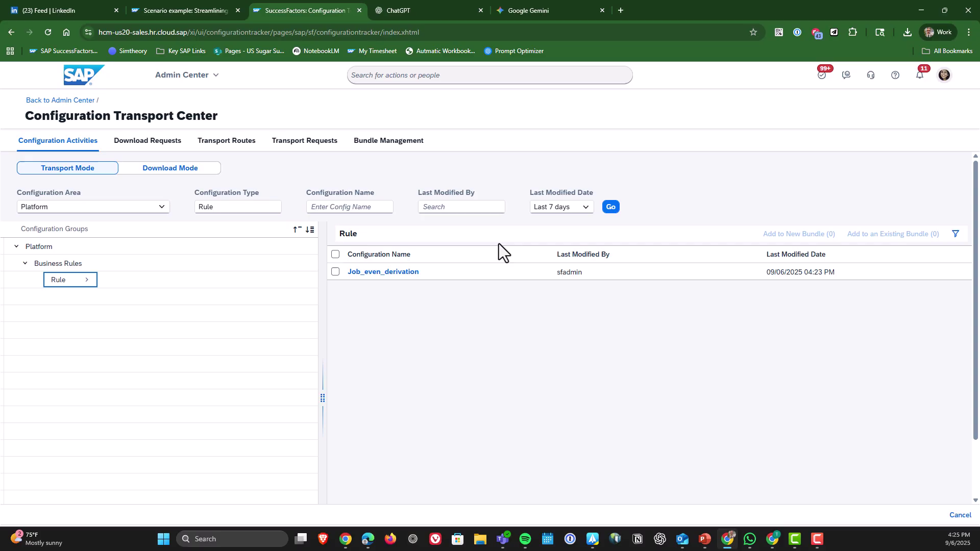
{"action": "left_click", "coordinate": [337, 274]}
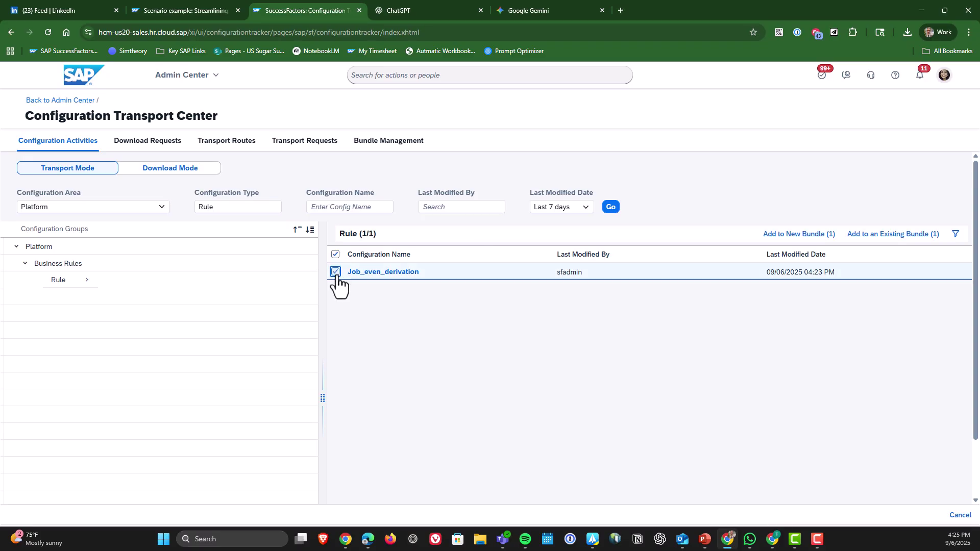
Put the Job_even_derivation rule into a new bundle with ID EventDerivationUpdate.
{"action": "left_click", "coordinate": [780, 236]}
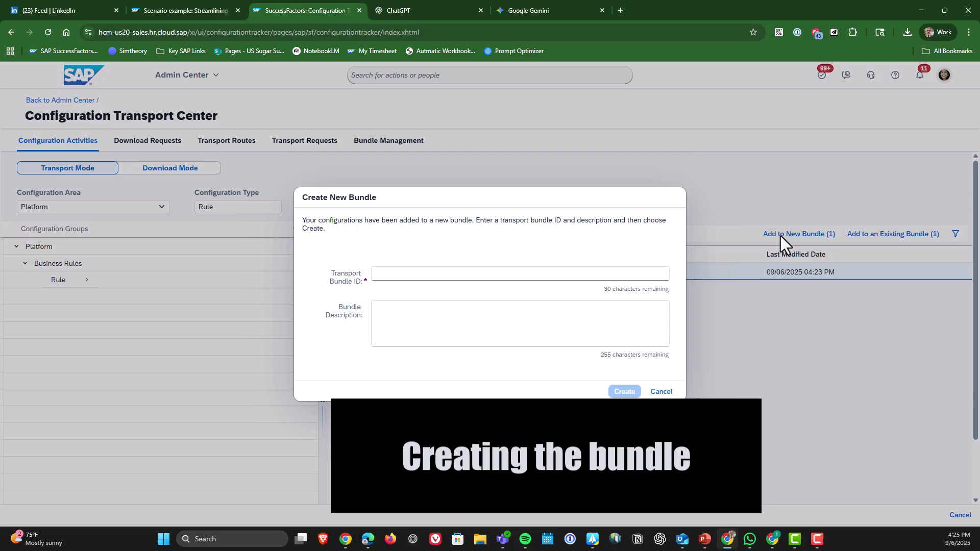
{"action": "left_click", "coordinate": [536, 275]}
{"action": "type", "text": "EventDerivationUpdate"}
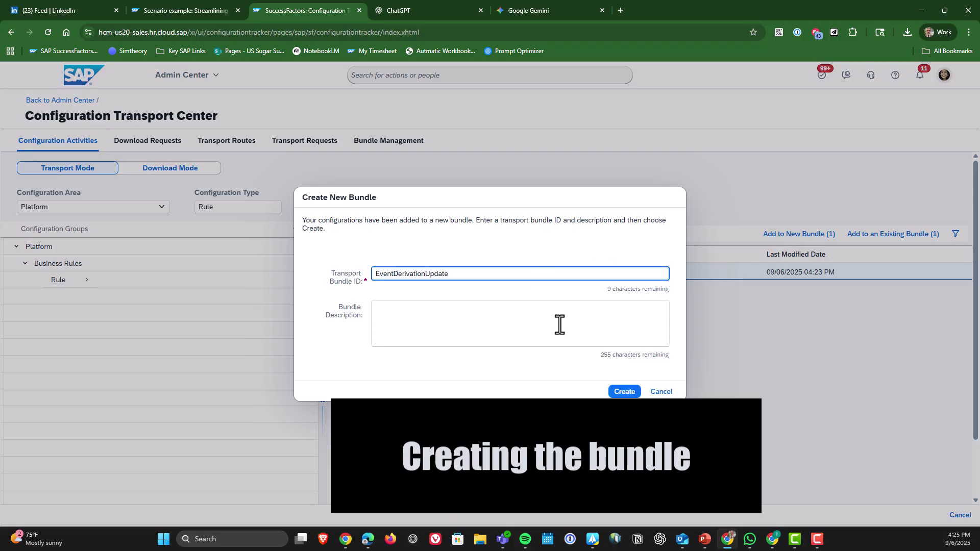
{"action": "key", "text": "ctrl+a"}
{"action": "left_click", "coordinate": [623, 391]}
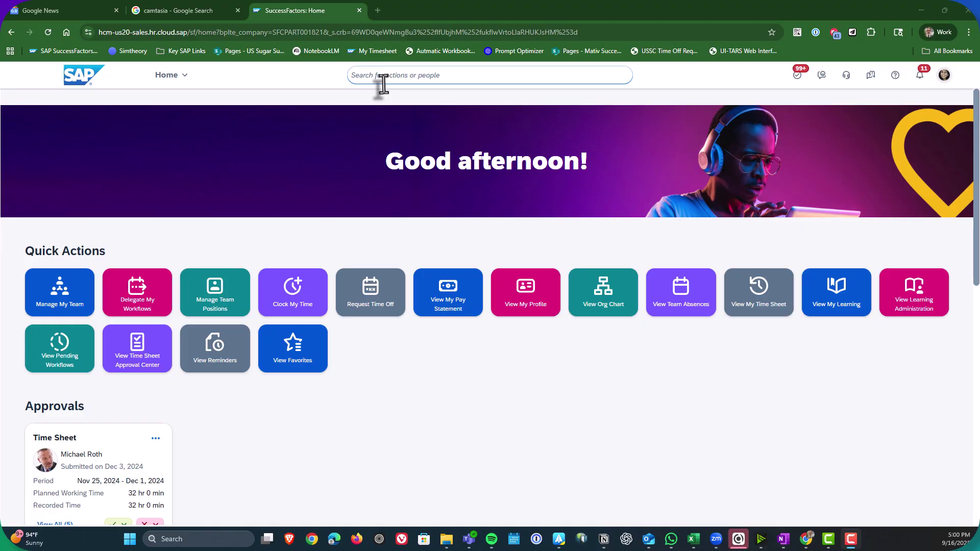
Open Configure Object Definitions and load the Accrual Lookup By Seniority New object definition.
{"action": "left_click", "coordinate": [382, 75]}
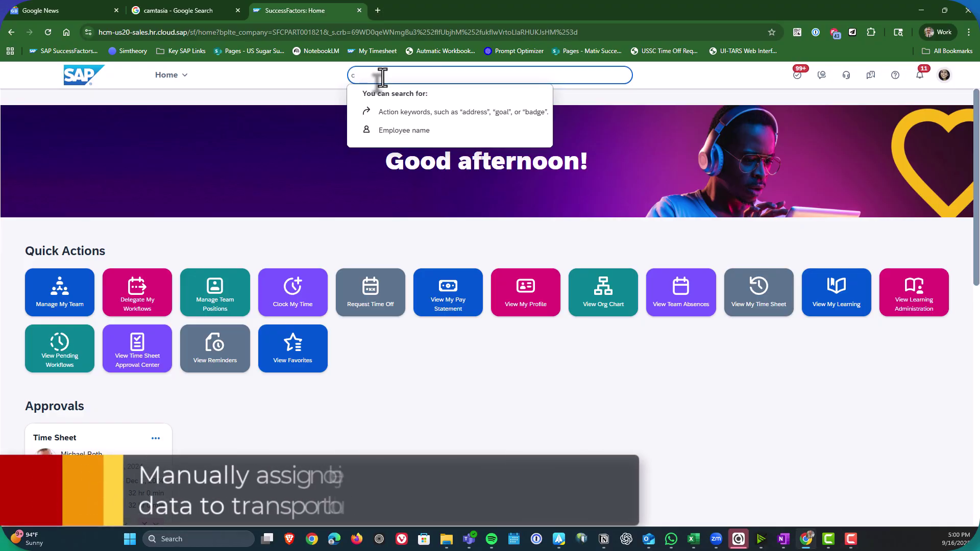
{"action": "type", "text": "config"}
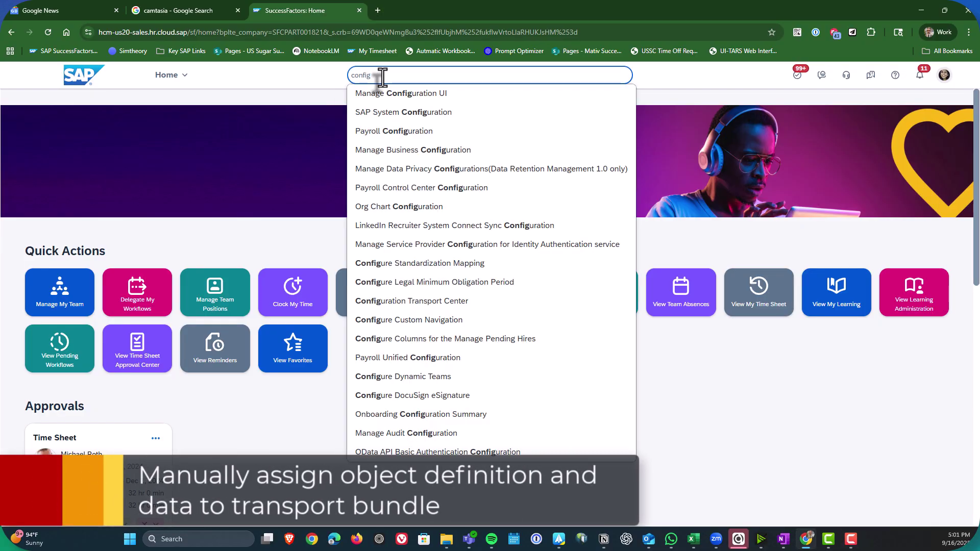
{"action": "type", "text": "ure object"}
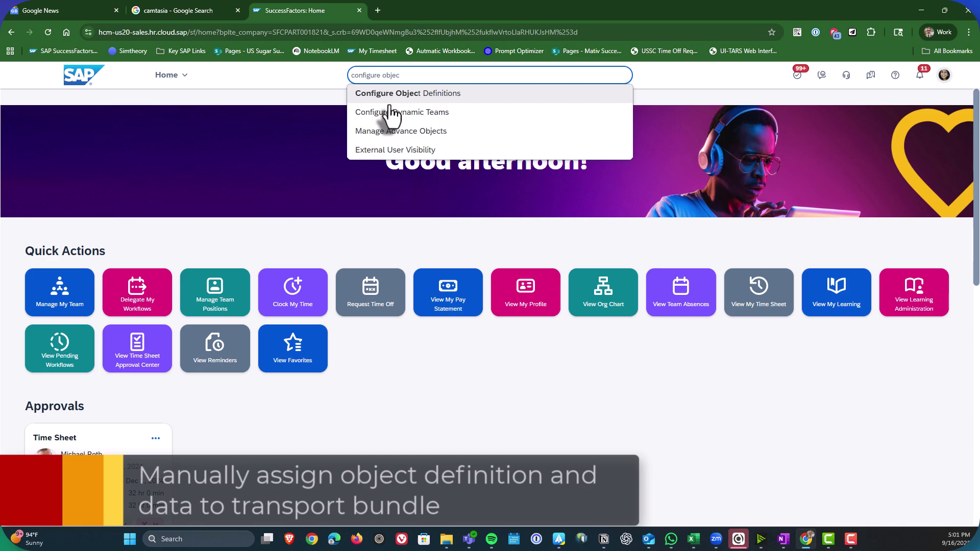
{"action": "key", "text": "Return"}
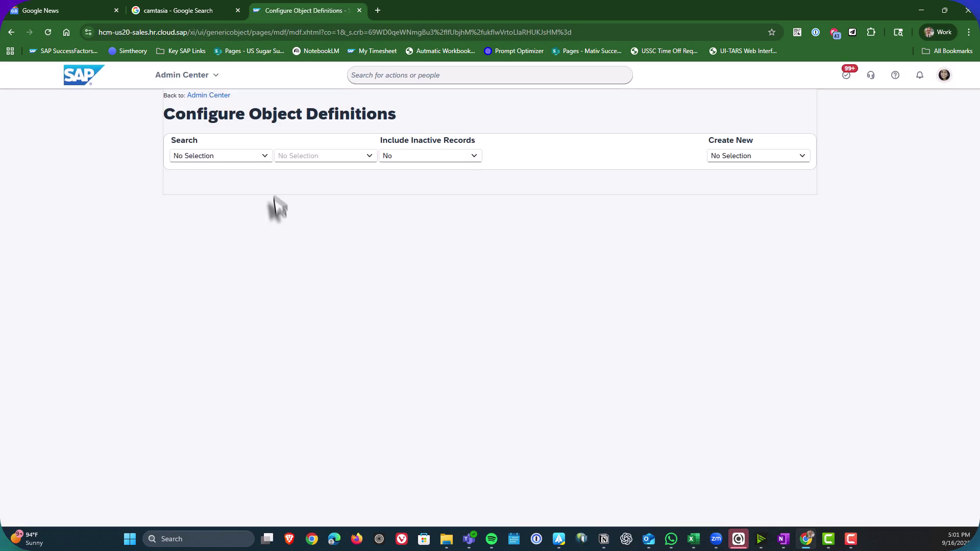
{"action": "left_click", "coordinate": [265, 155]}
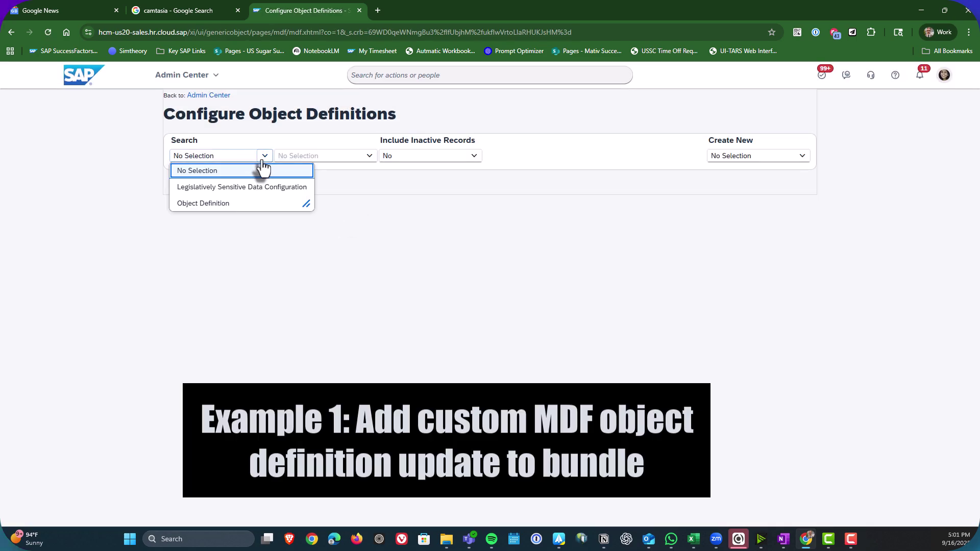
{"action": "left_click", "coordinate": [244, 202]}
{"action": "left_click", "coordinate": [308, 156]}
{"action": "type", "text": "AccrualLookupBySeniorityNew"}
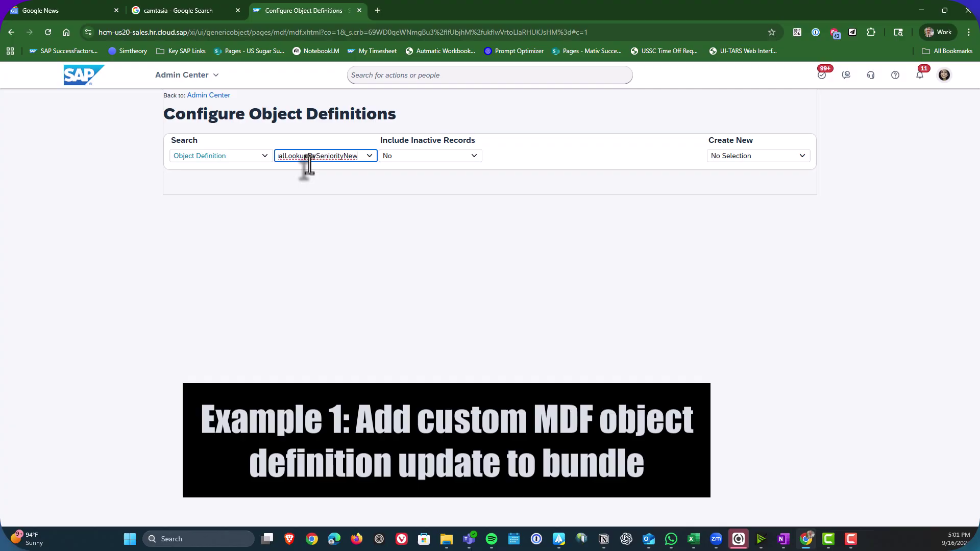
{"action": "left_click", "coordinate": [306, 176]}
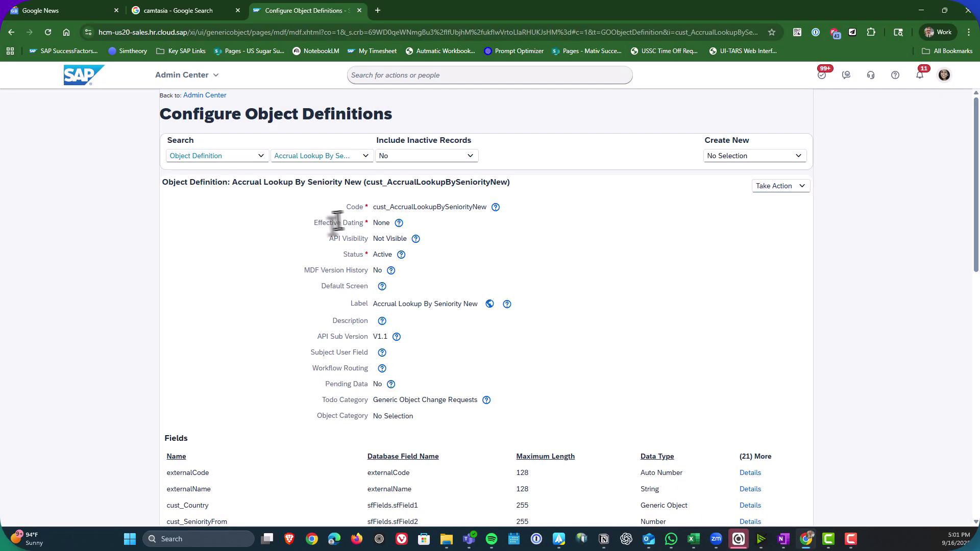
Make a correction adding a test description, then save despite the visibility warning.
{"action": "scroll", "coordinate": [332, 220], "scroll_direction": "down", "scroll_amount": 2}
{"action": "scroll", "coordinate": [744, 199], "scroll_direction": "up", "scroll_amount": 2}
{"action": "left_click", "coordinate": [790, 194]}
{"action": "left_click", "coordinate": [782, 199]}
{"action": "scroll", "coordinate": [443, 252], "scroll_direction": "down", "scroll_amount": 3}
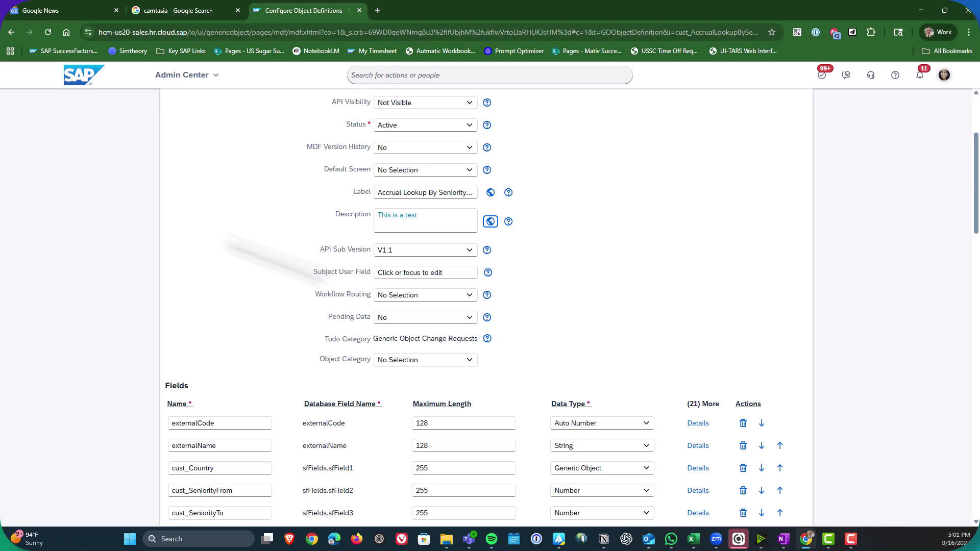
{"action": "scroll", "coordinate": [647, 437], "scroll_direction": "down", "scroll_amount": 20}
{"action": "left_click", "coordinate": [758, 503]}
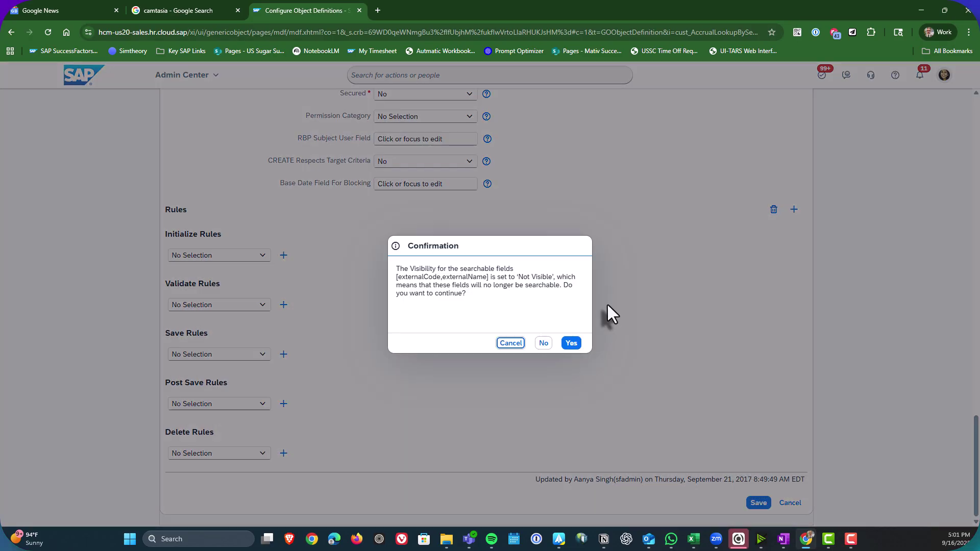
{"action": "left_click", "coordinate": [570, 344]}
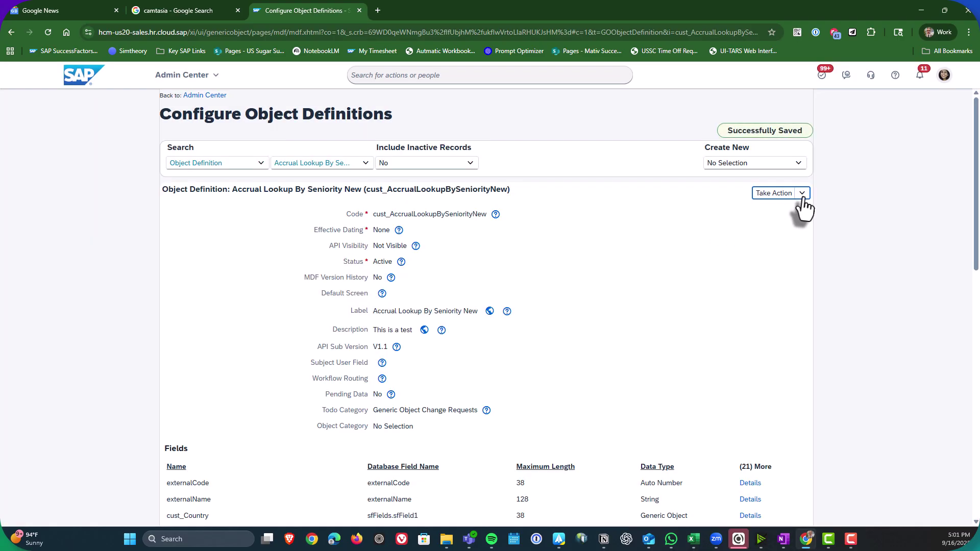
Add the definition to the Object_DataUpdates9_16 transport bundle.
{"action": "left_click", "coordinate": [801, 197]}
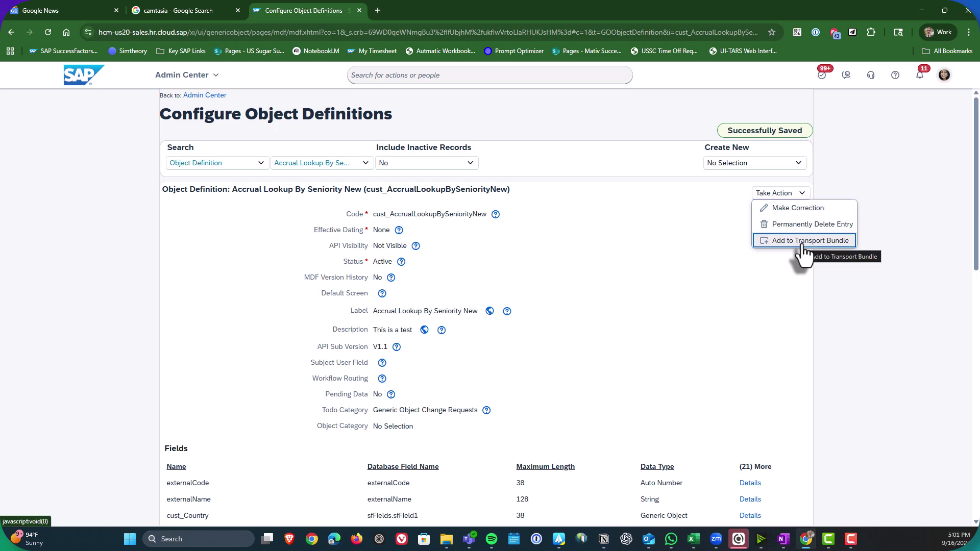
{"action": "left_click", "coordinate": [803, 252]}
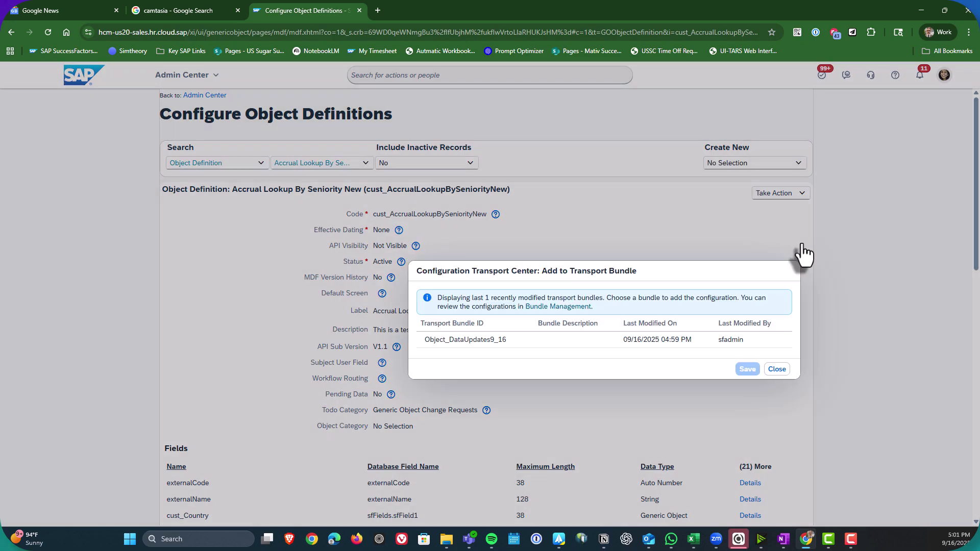
{"action": "left_click", "coordinate": [389, 314]}
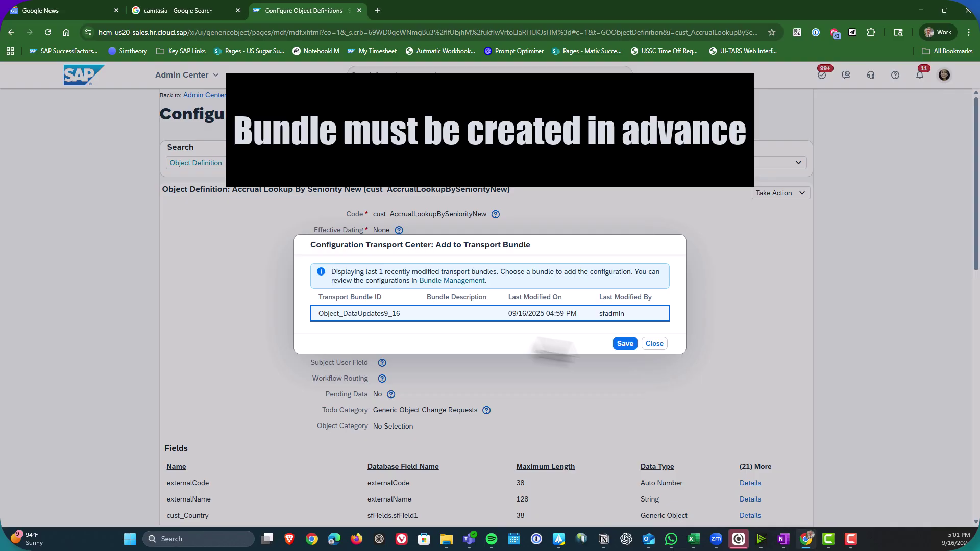
{"action": "left_click", "coordinate": [620, 345]}
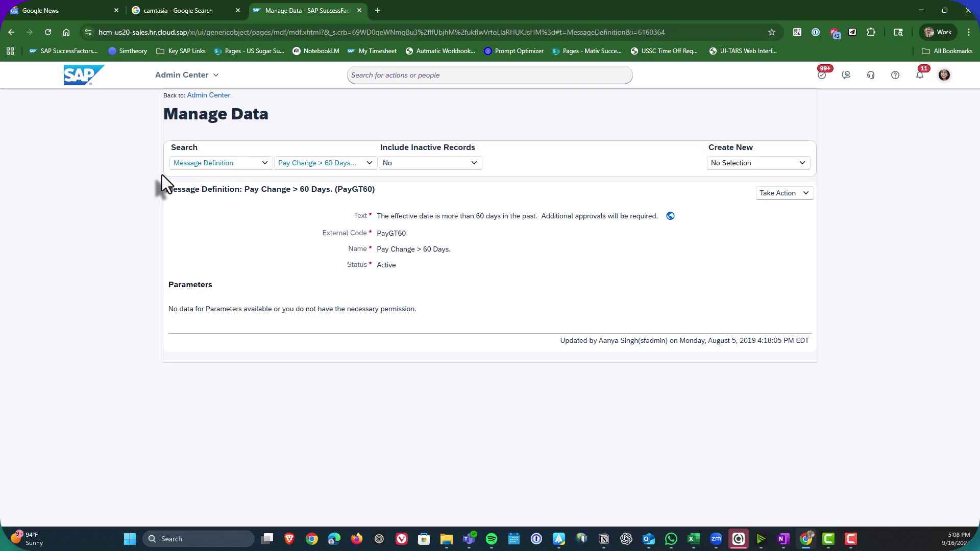
Add the PayGT60 message definition to the Object_DataUpdates9_16 bundle via Take Action.
{"action": "left_click", "coordinate": [802, 193]}
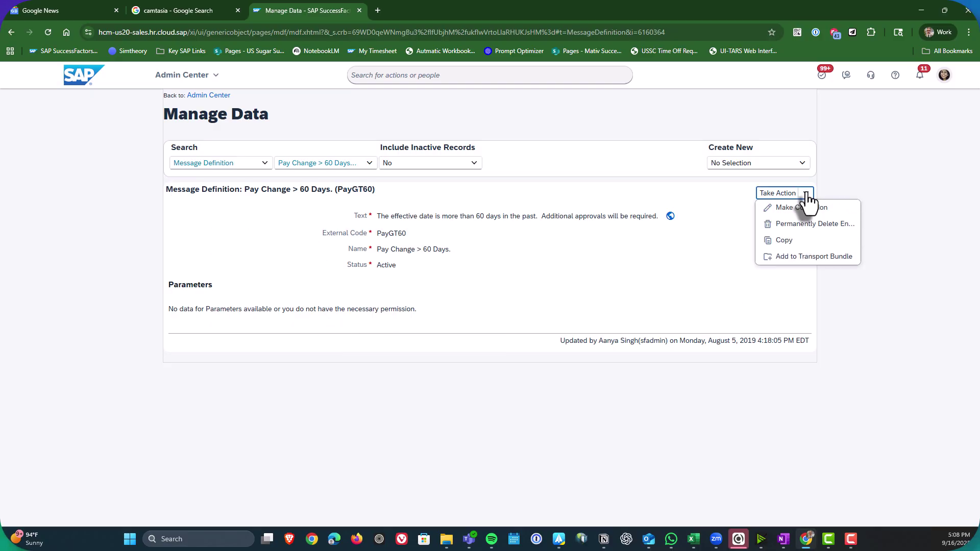
{"action": "left_click", "coordinate": [806, 260]}
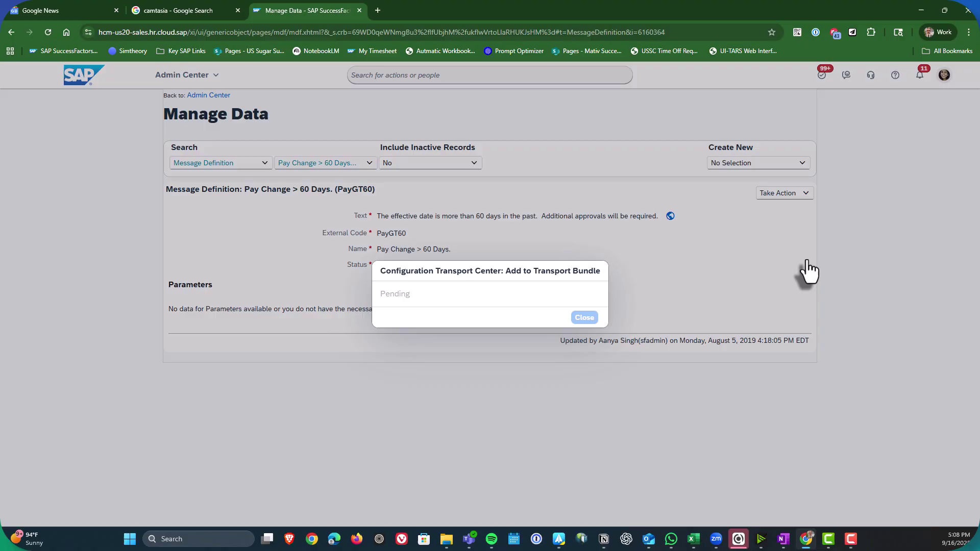
{"action": "left_click", "coordinate": [363, 315]}
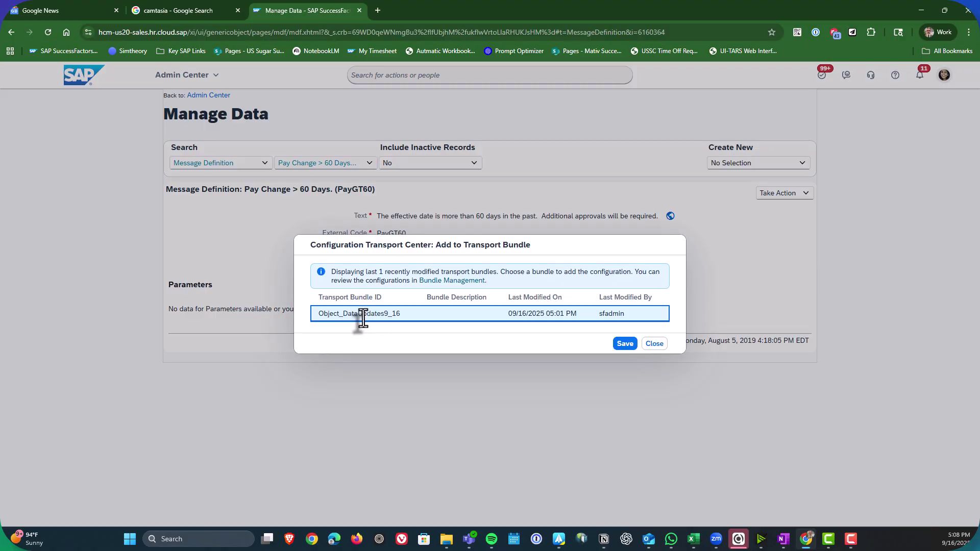
{"action": "left_click", "coordinate": [622, 344]}
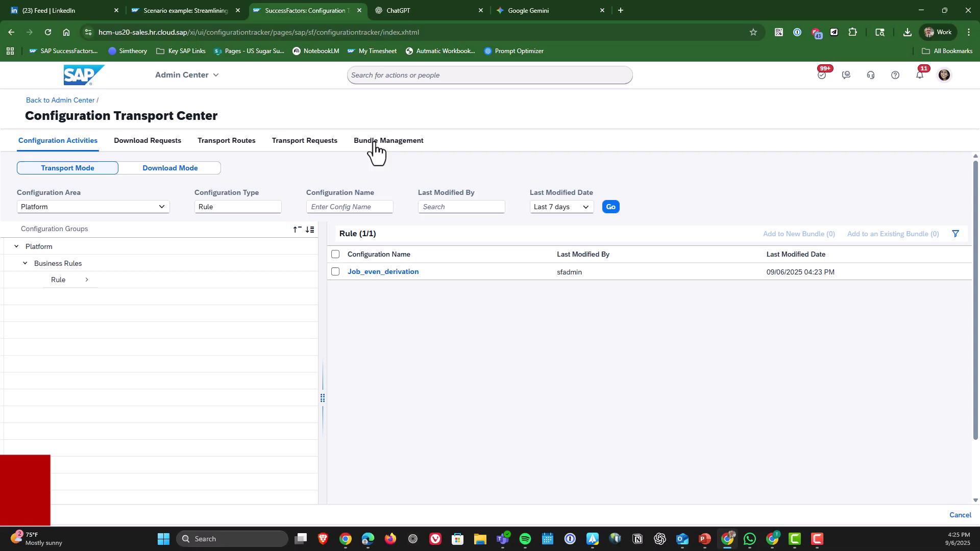
Start transporting the EventDerivationUpdate bundle to data center DC68, environment Salesdemo.
{"action": "left_click", "coordinate": [376, 145]}
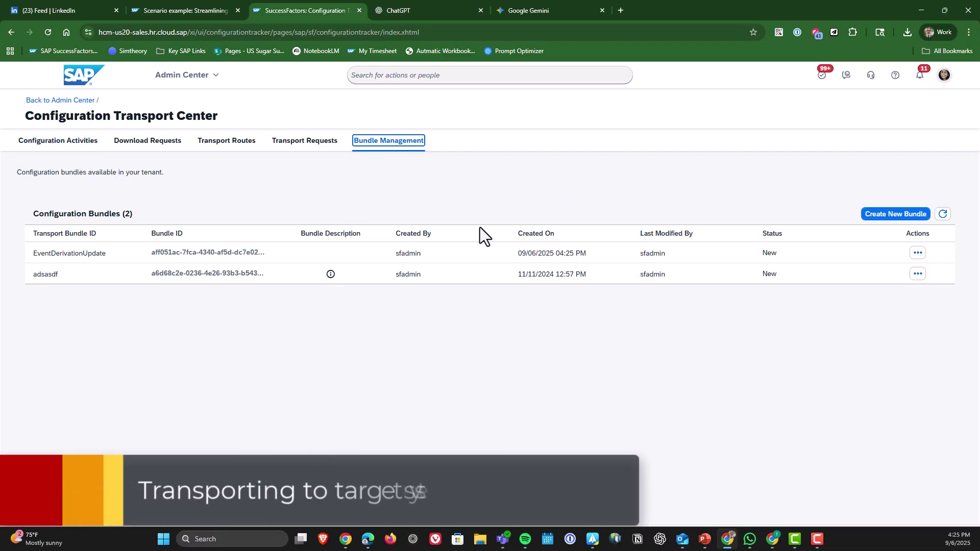
{"action": "left_click", "coordinate": [917, 254]}
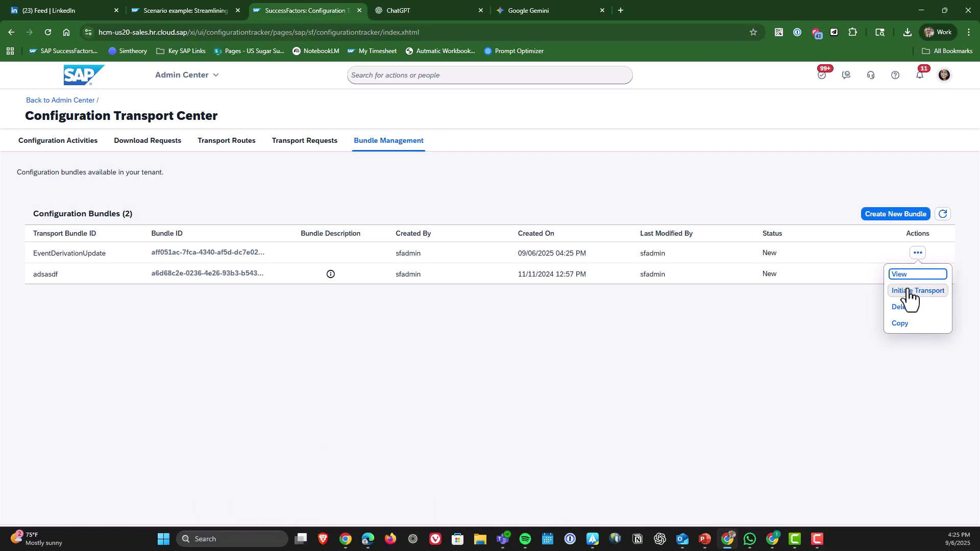
{"action": "left_click", "coordinate": [908, 291]}
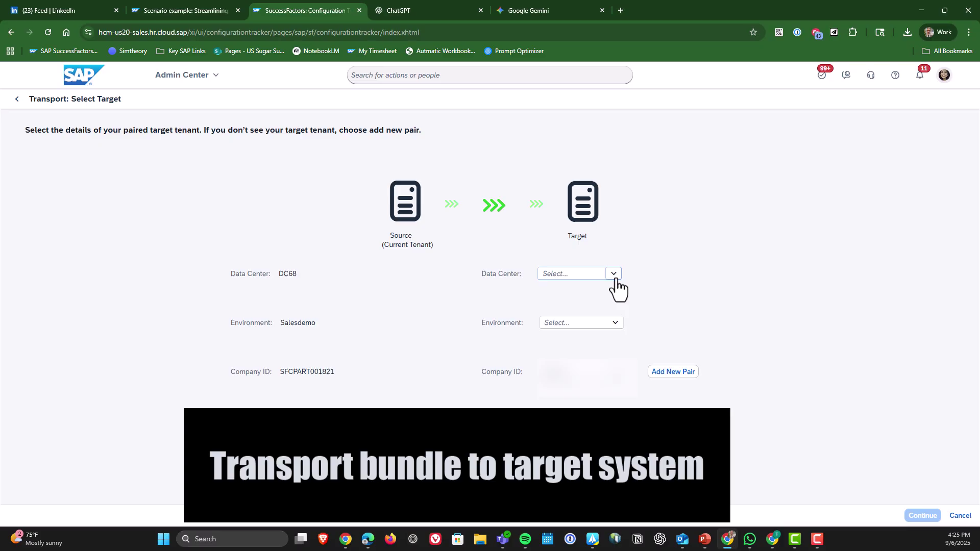
{"action": "left_click", "coordinate": [615, 278]}
{"action": "left_click", "coordinate": [612, 290]}
{"action": "left_click", "coordinate": [615, 323]}
{"action": "left_click", "coordinate": [610, 337]}
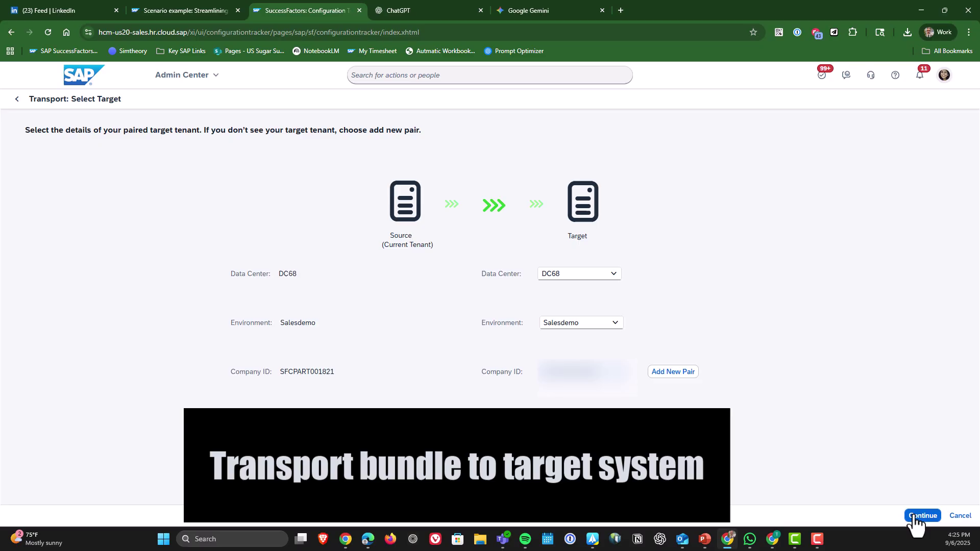
Submit the transport with default export instructions and check it under Transport Requests.
{"action": "left_click", "coordinate": [916, 517]}
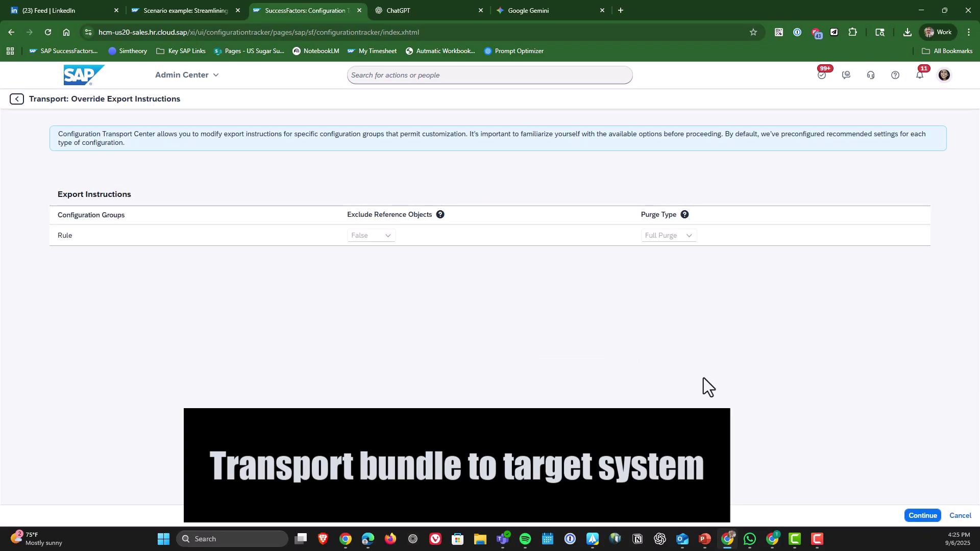
{"action": "left_click", "coordinate": [922, 516]}
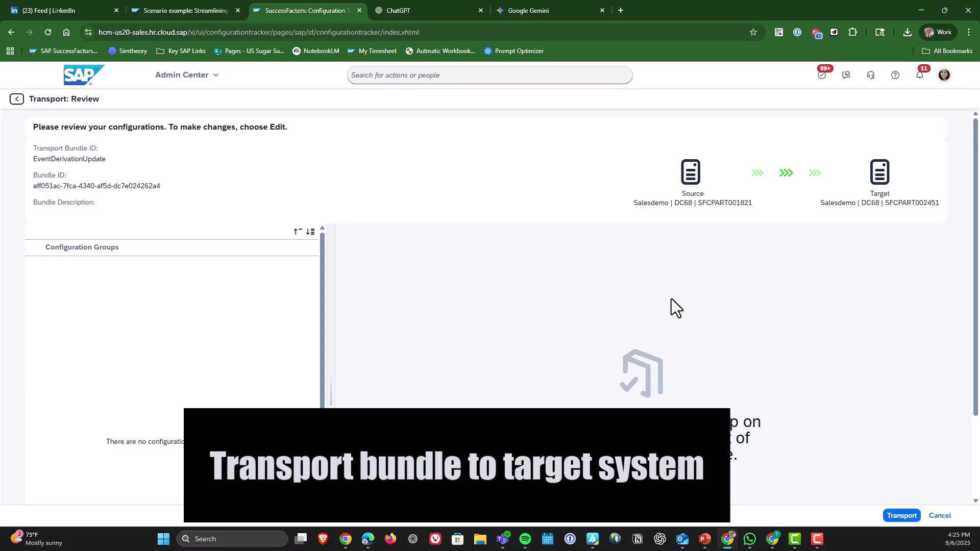
{"action": "left_click", "coordinate": [900, 515]}
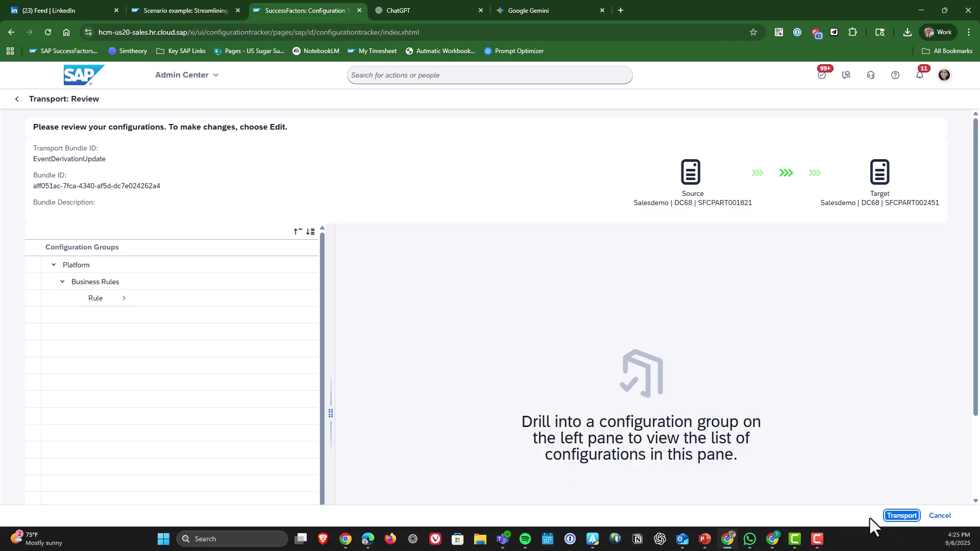
{"action": "left_click", "coordinate": [903, 516]}
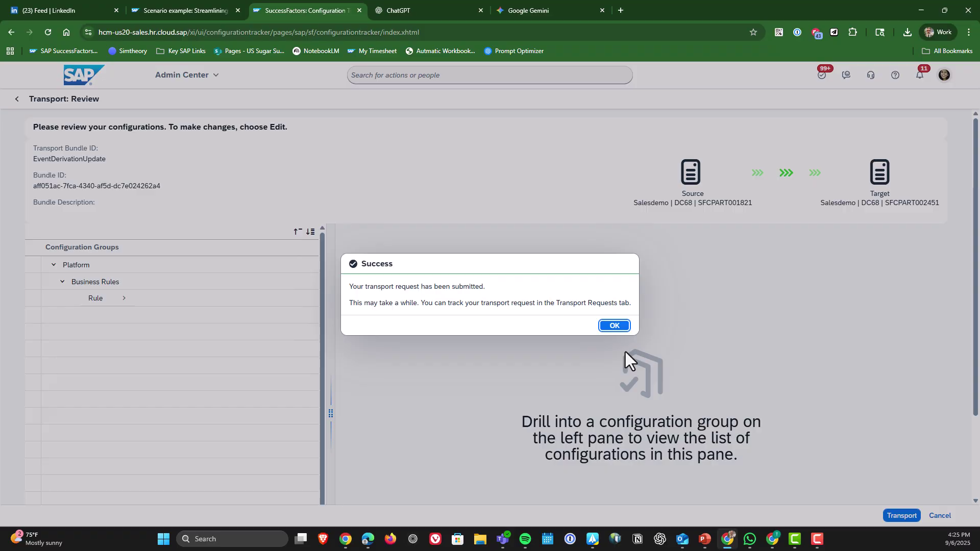
{"action": "left_click", "coordinate": [612, 328]}
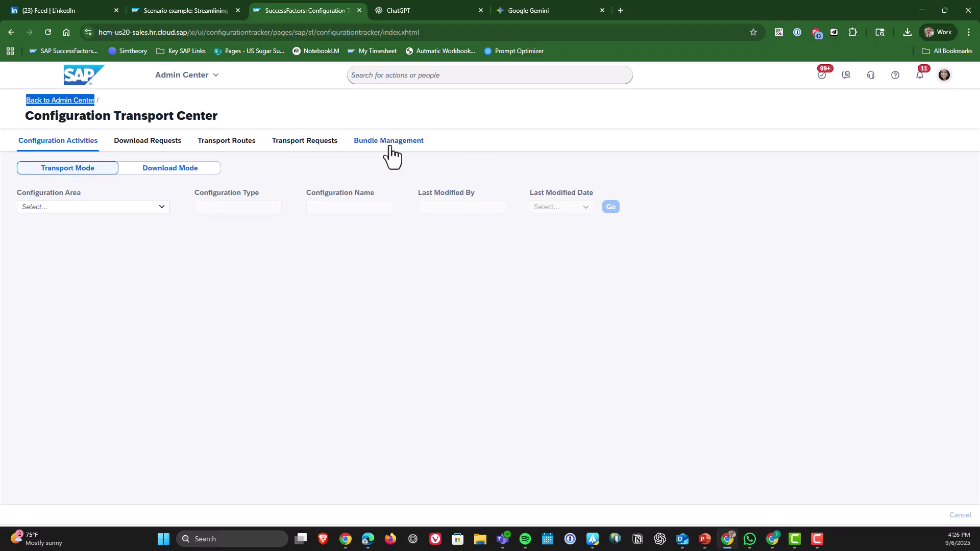
{"action": "left_click", "coordinate": [331, 142]}
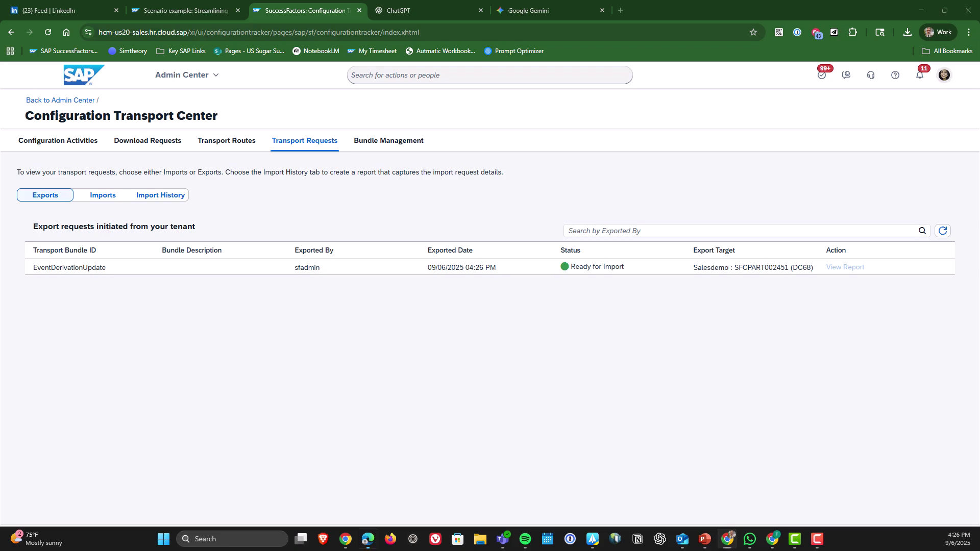
{"action": "left_click_drag", "start_coordinate": [0, 408], "coordinate": [240, 124]}
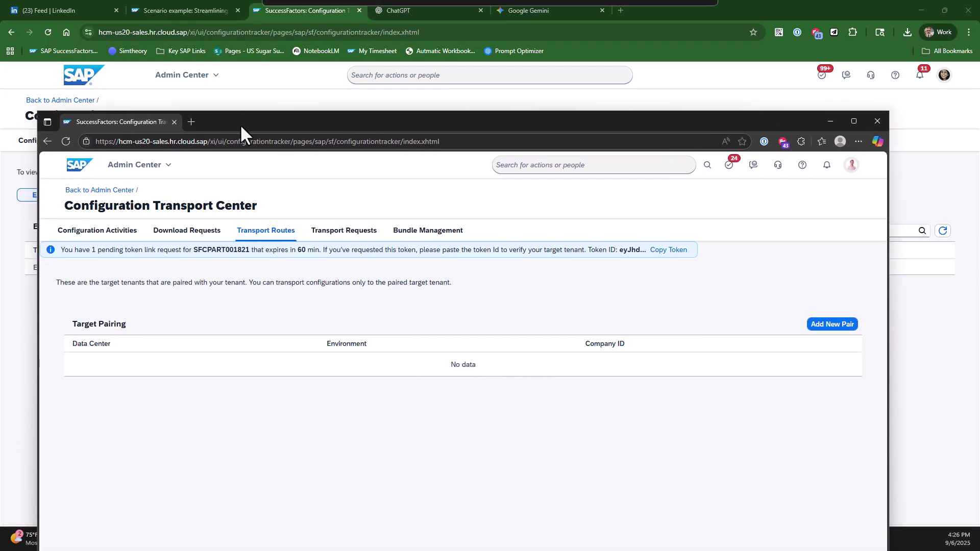
In the target tenant's Imports list, refresh and validate the incoming EventDerivationUpdate bundle.
{"action": "double_click", "coordinate": [240, 124]}
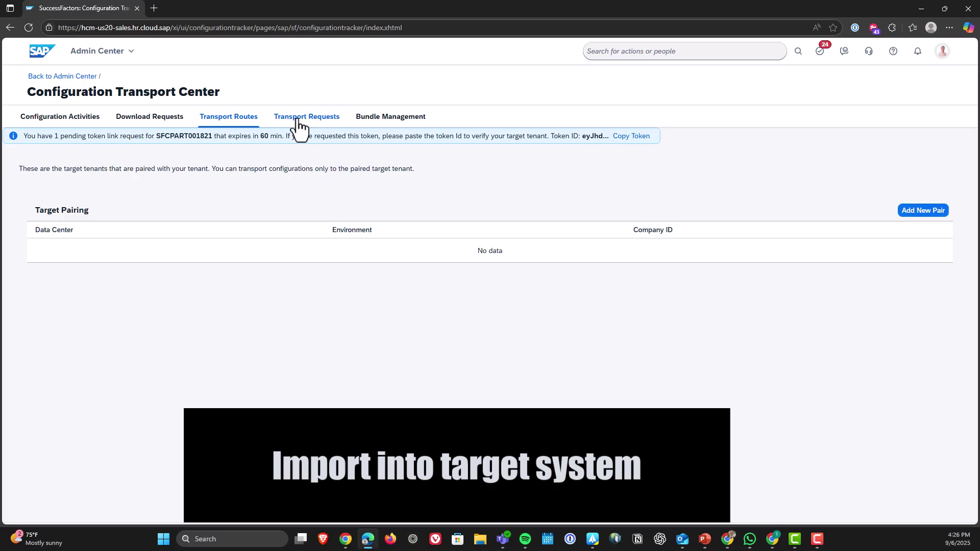
{"action": "left_click", "coordinate": [298, 121]}
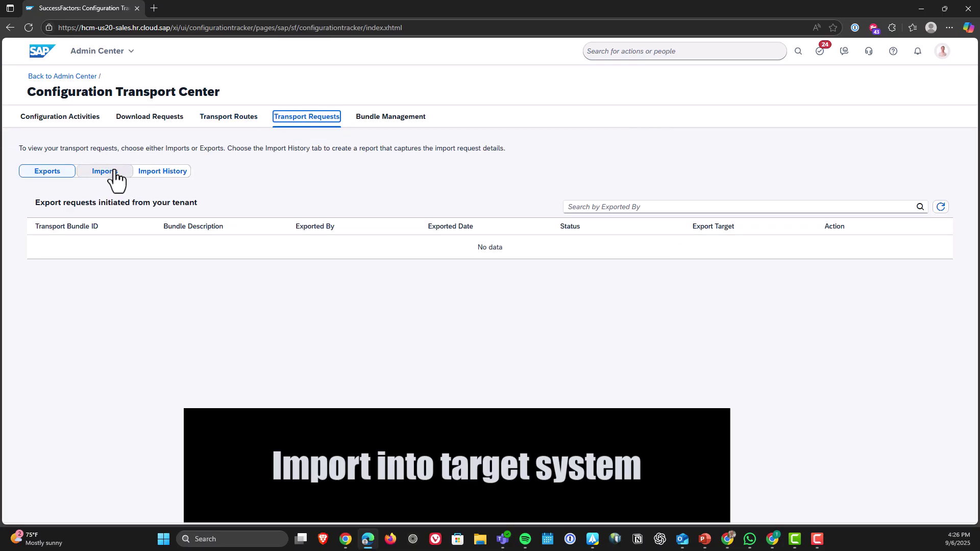
{"action": "left_click", "coordinate": [104, 171]}
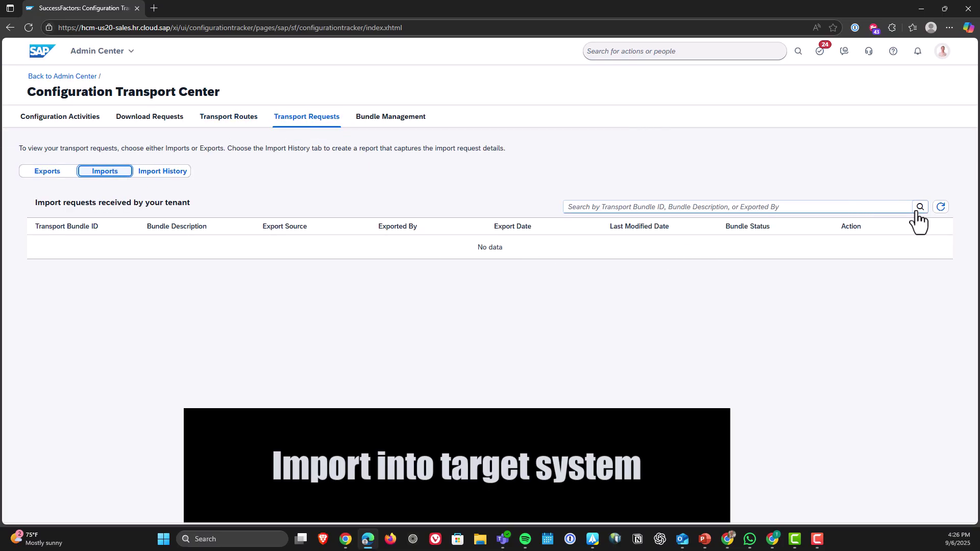
{"action": "left_click", "coordinate": [940, 209]}
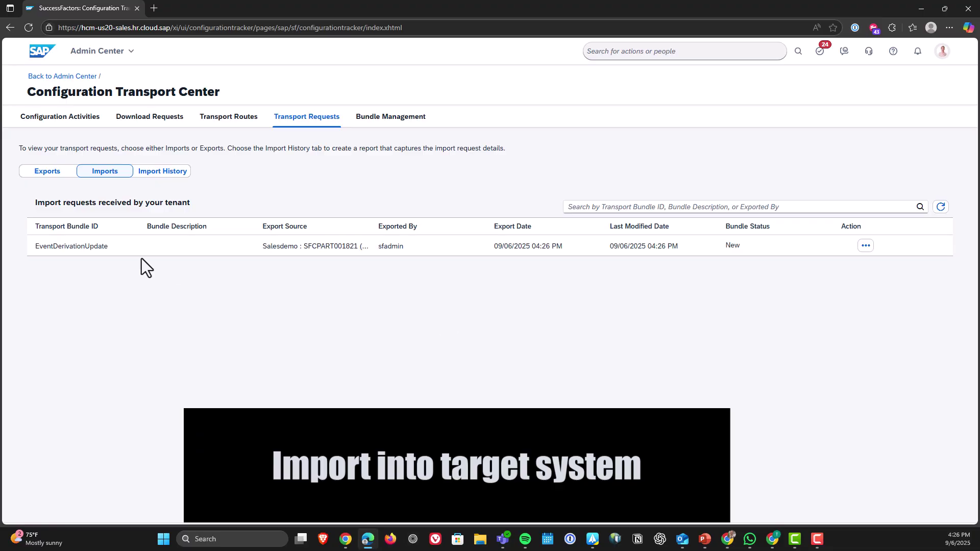
{"action": "left_click", "coordinate": [866, 246]}
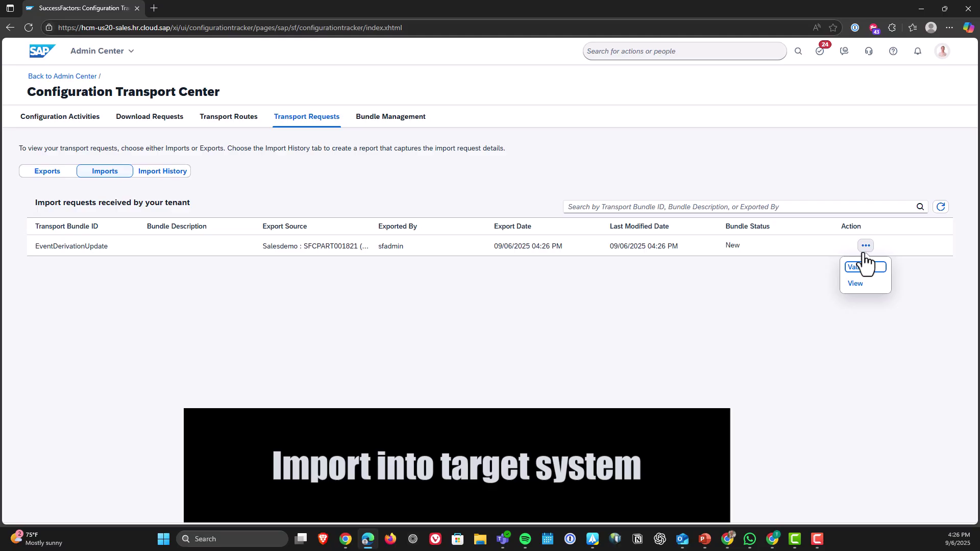
{"action": "left_click", "coordinate": [864, 267]}
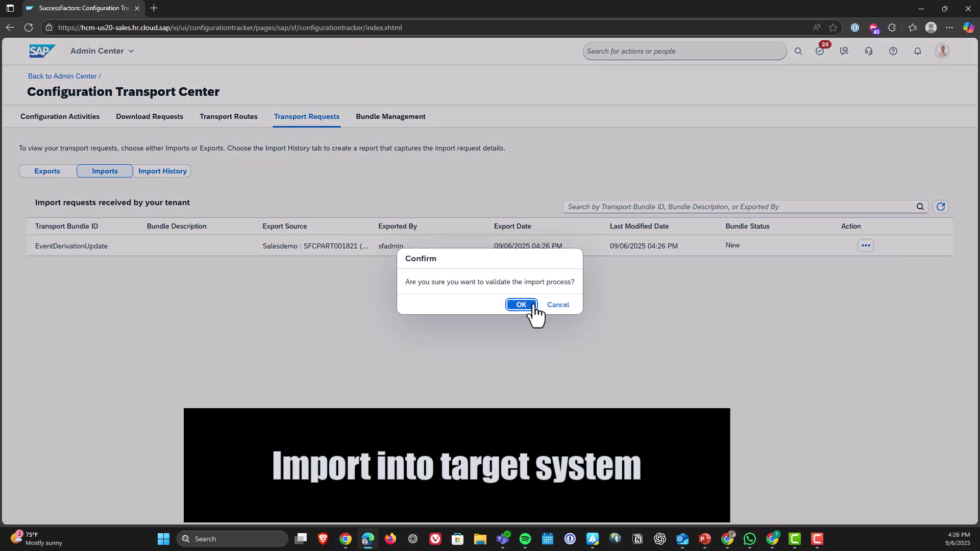
{"action": "left_click", "coordinate": [531, 305]}
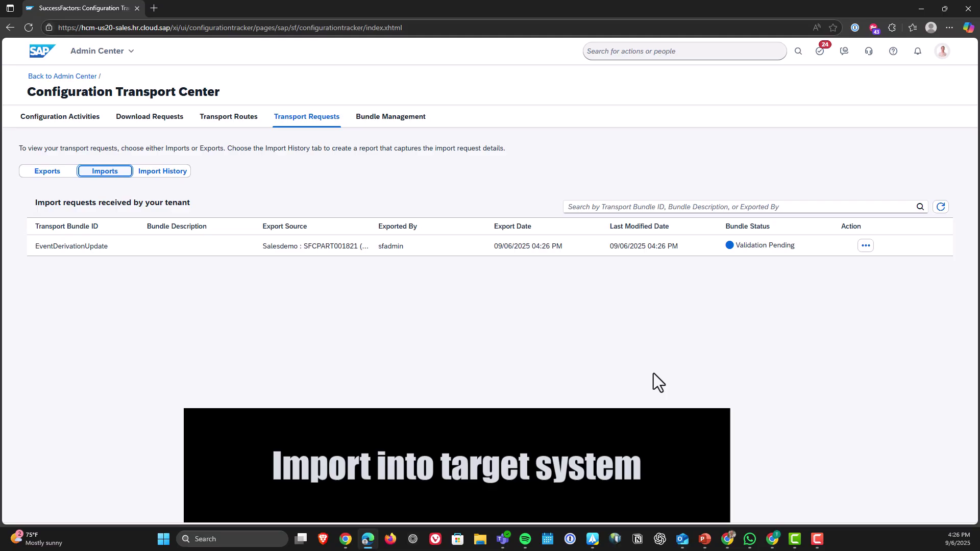
After validation completes, confirm importing the EventDerivationUpdate bundle.
{"action": "left_click", "coordinate": [940, 208]}
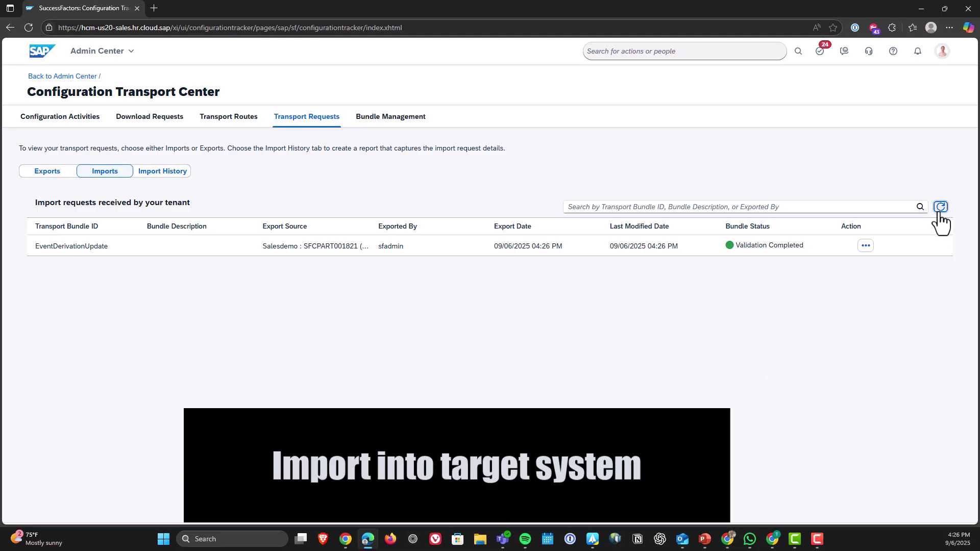
{"action": "left_click", "coordinate": [865, 246]}
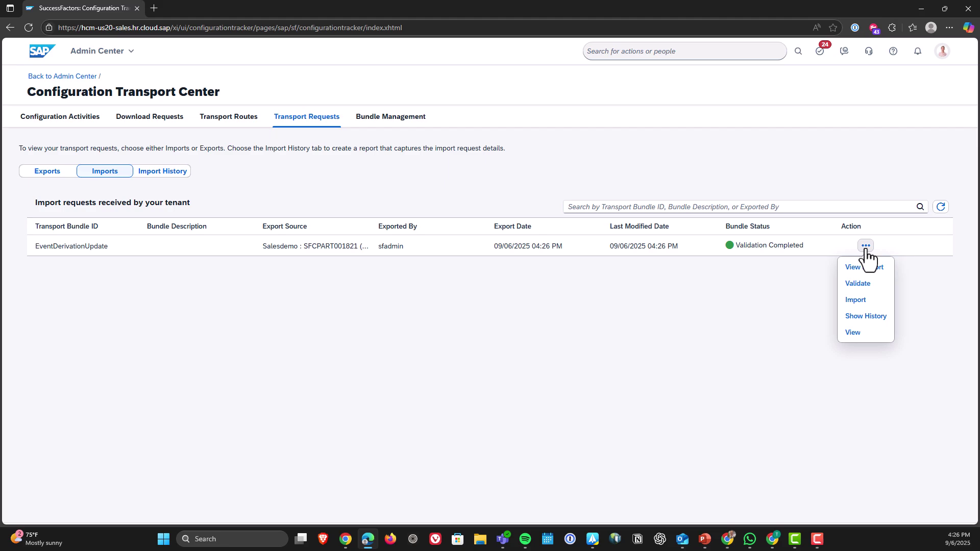
{"action": "left_click", "coordinate": [855, 299]}
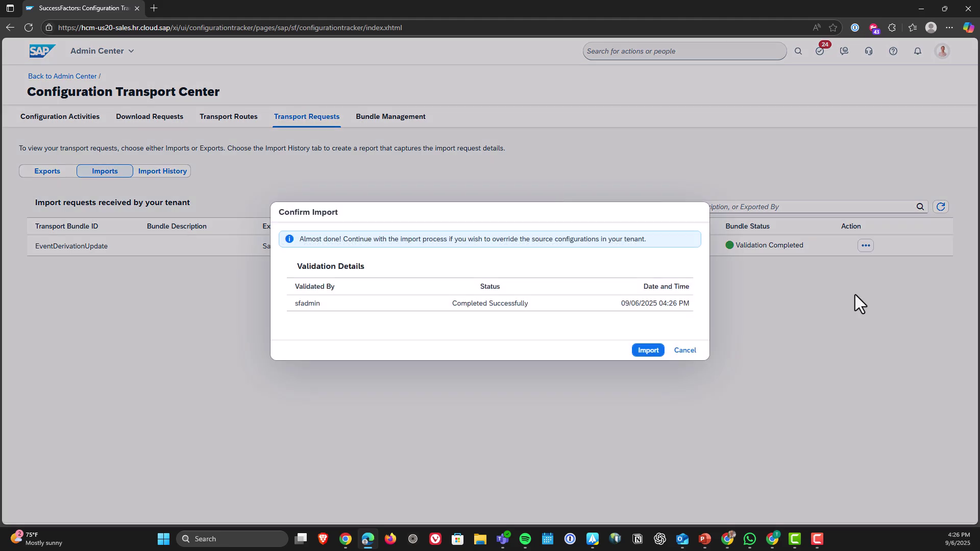
{"action": "left_click", "coordinate": [655, 352]}
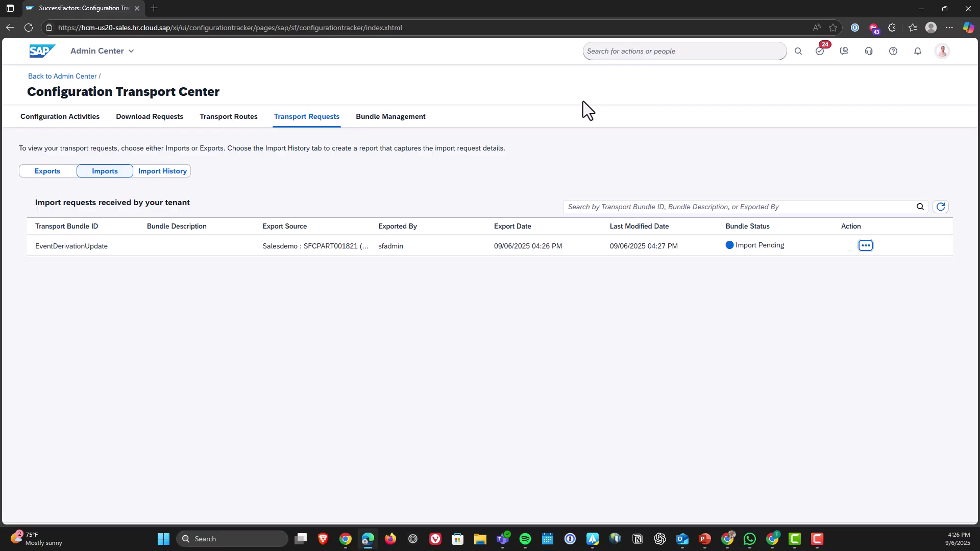
{"action": "left_click", "coordinate": [605, 49]}
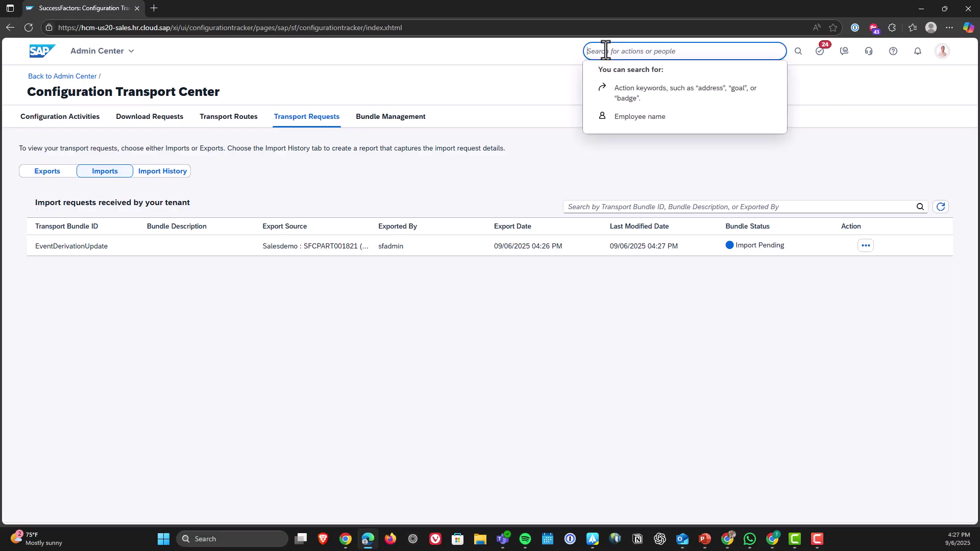
Open Business Rules Admin through a 'business rule' search and filter rules by 'even_deriv'.
{"action": "type", "text": "business r"}
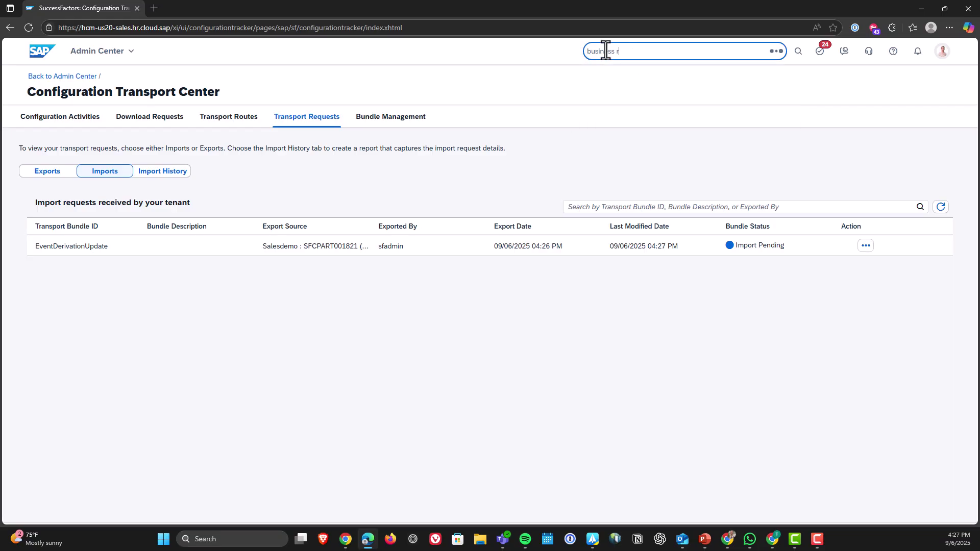
{"action": "type", "text": "ule"}
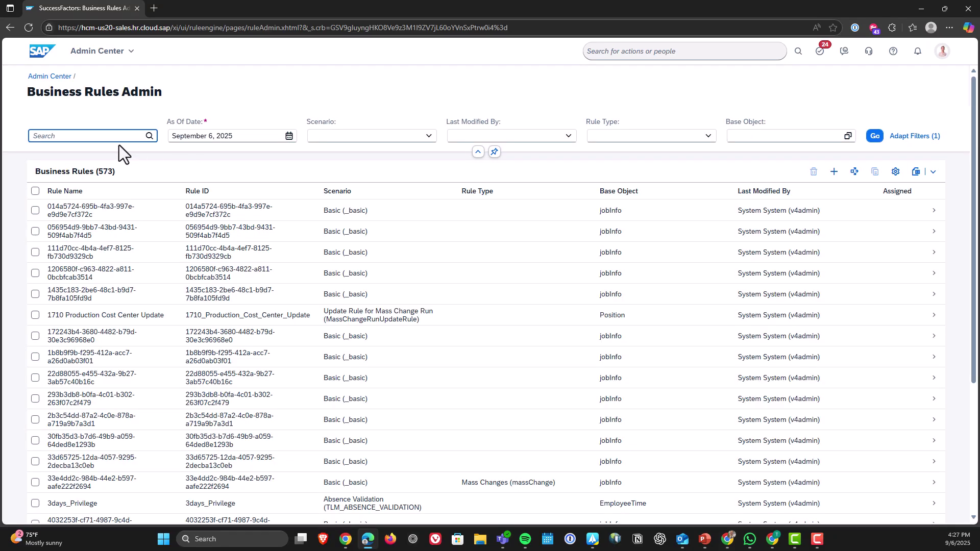
{"action": "type", "text": "even_d"}
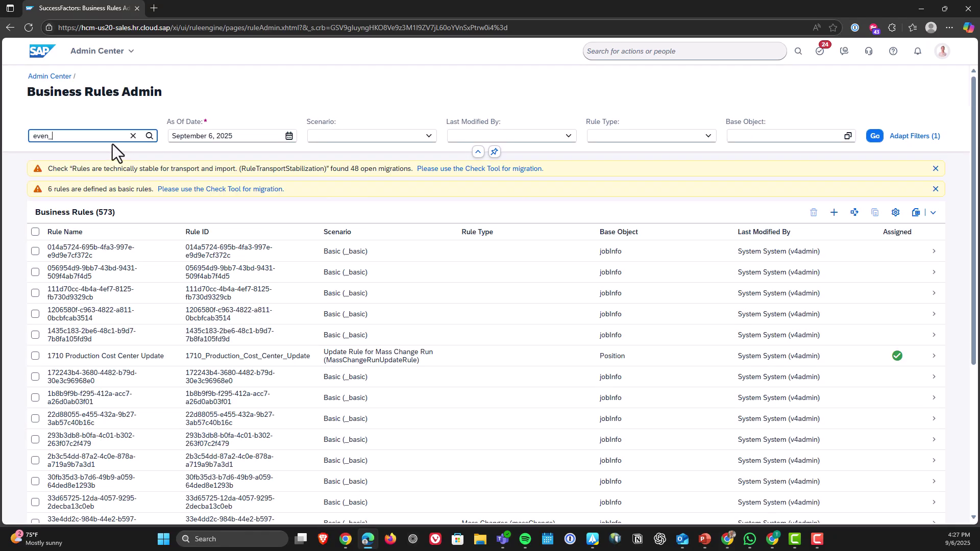
{"action": "type", "text": "eriv"}
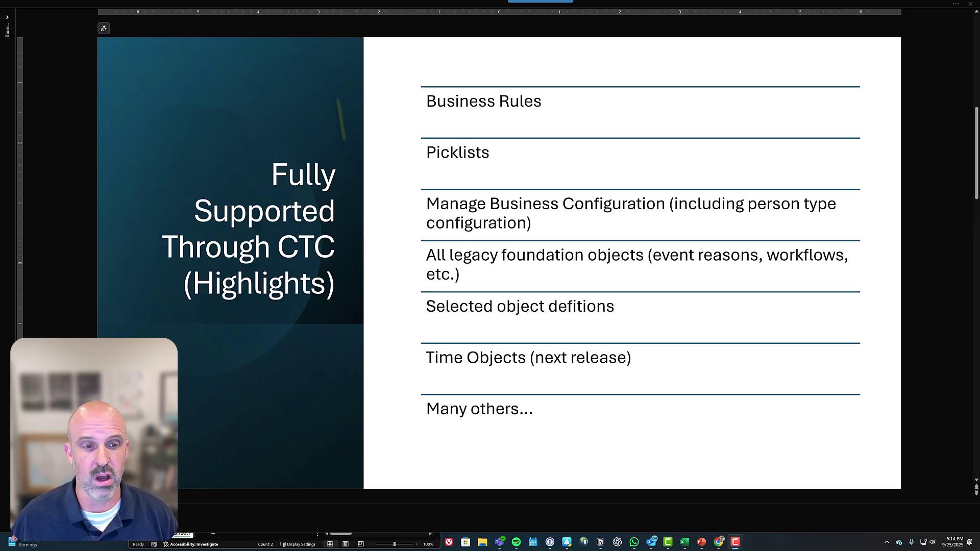
Advance two slides to 'On The Roadmap', listing Company Logo through Intelligent Service Center.
{"action": "key", "text": "Page_Down"}
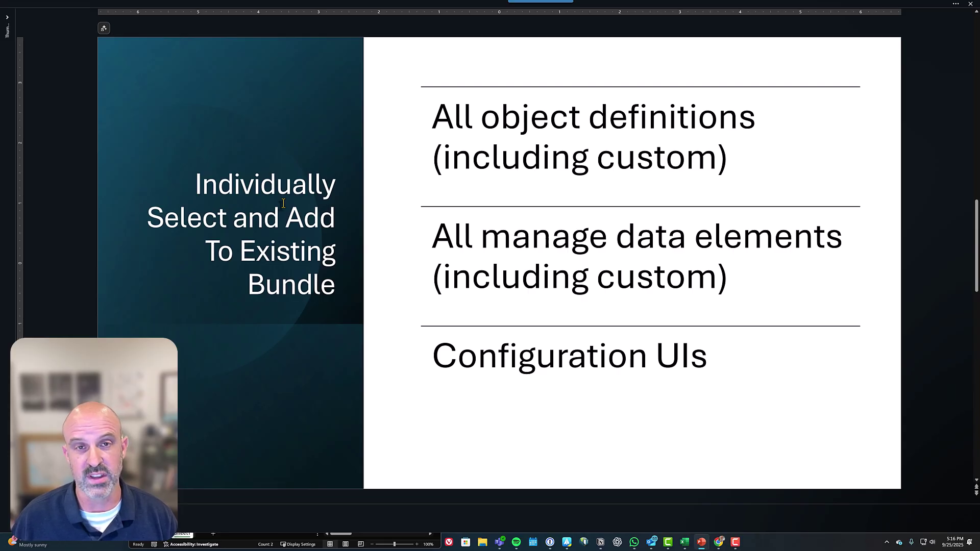
{"action": "key", "text": "Page_Down"}
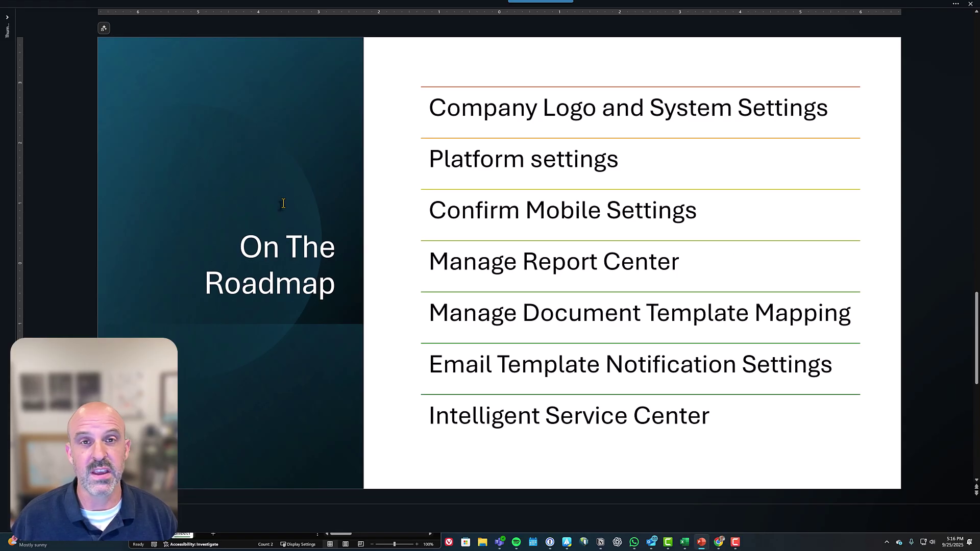